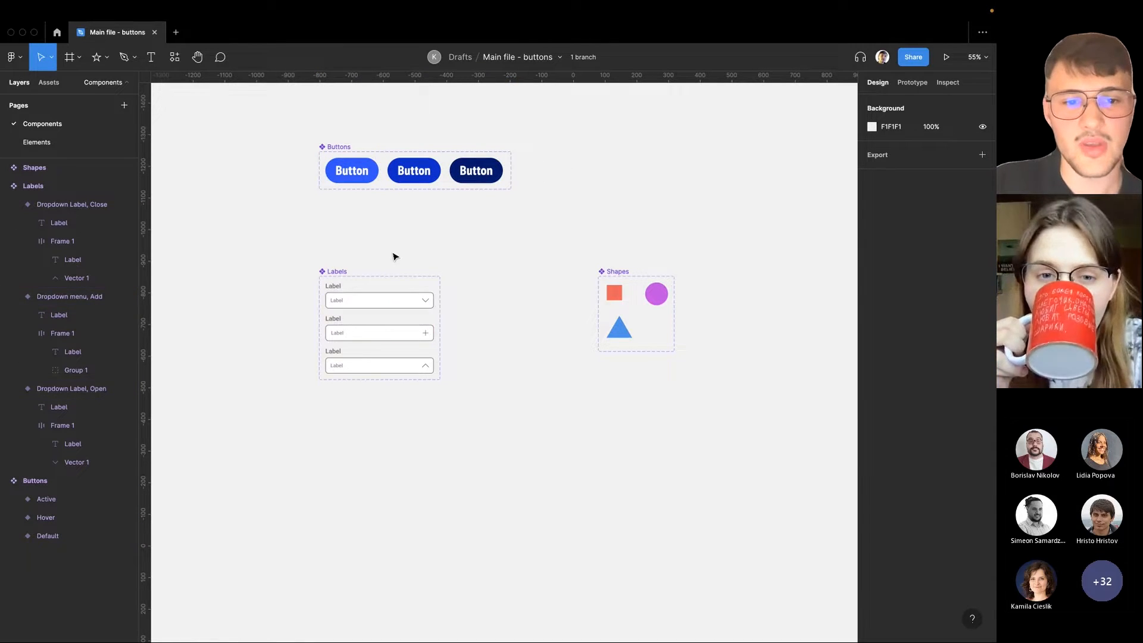
Look over the component sets on the Components page and the separate components on the Elements page
left_click_drag(270, 247, 464, 388)
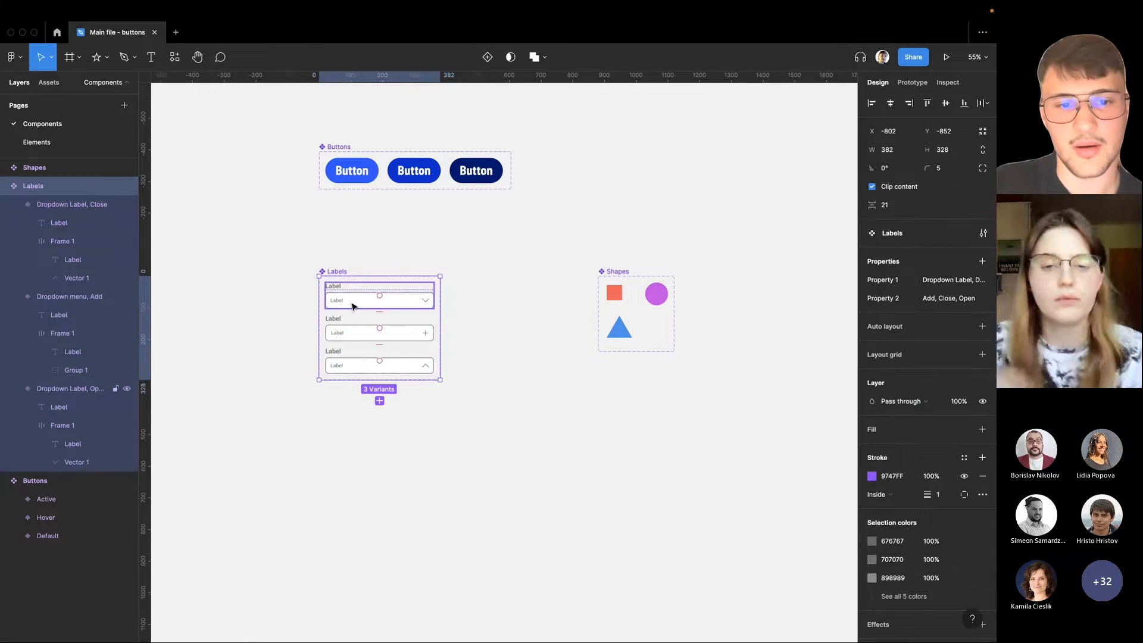
left_click(387, 259)
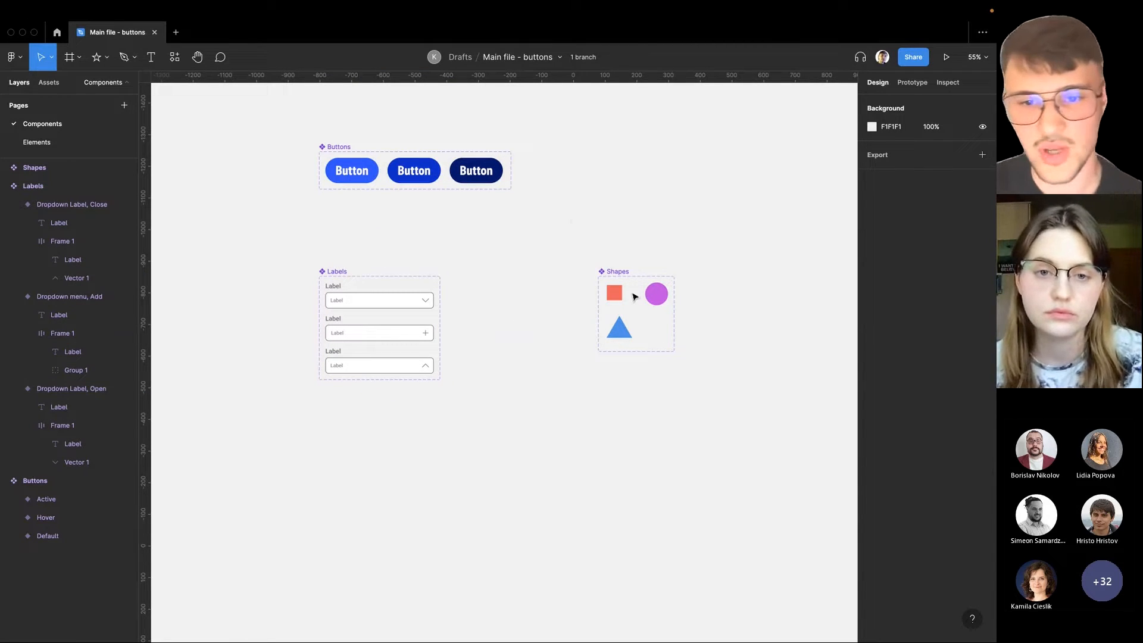
left_click(62, 141)
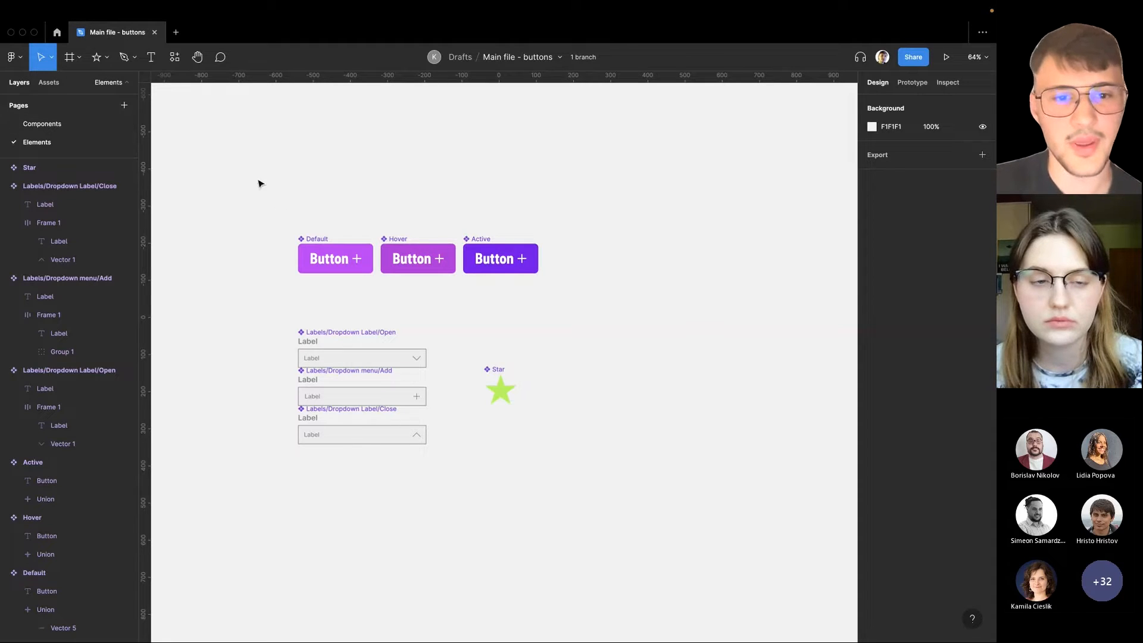
left_click(76, 124)
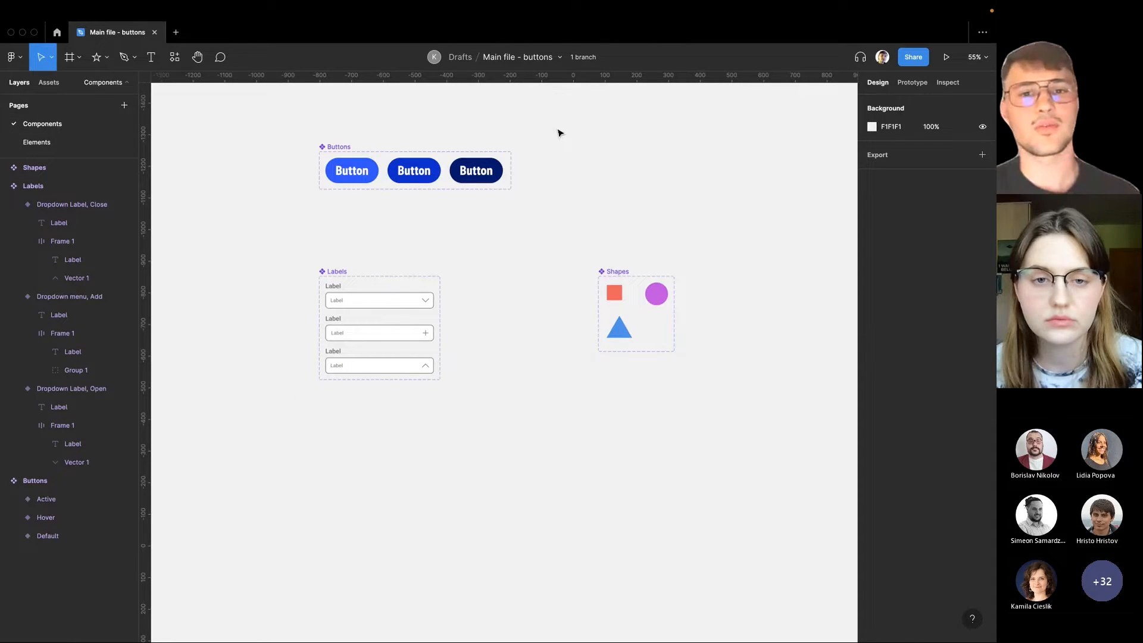
Create a branch of the Main file - buttons file and name it New
left_click(561, 63)
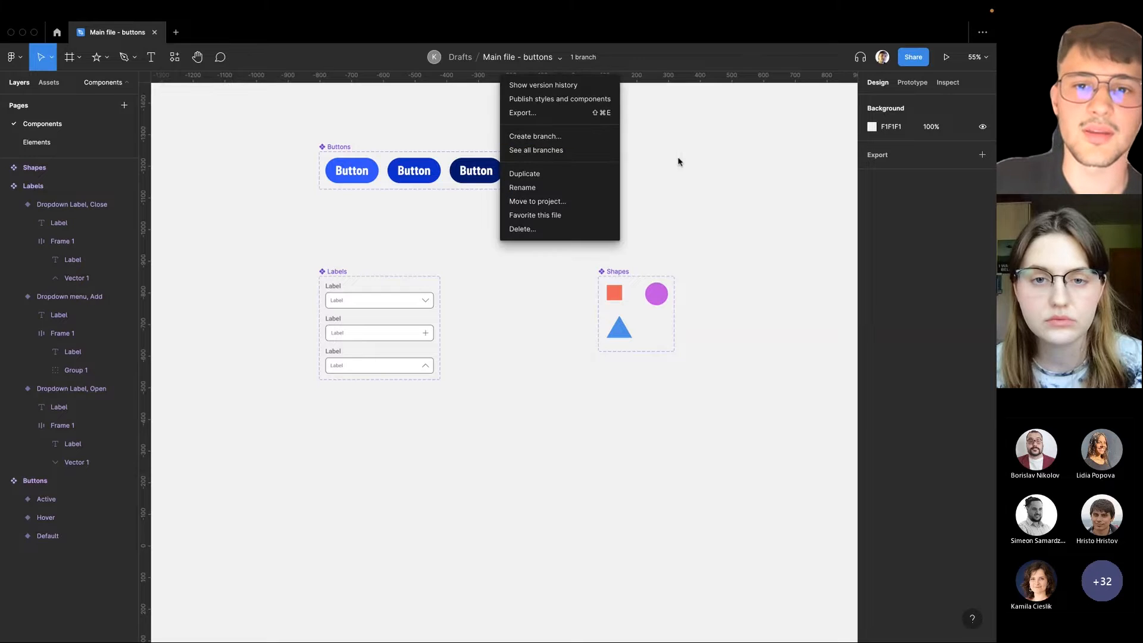
left_click(664, 114)
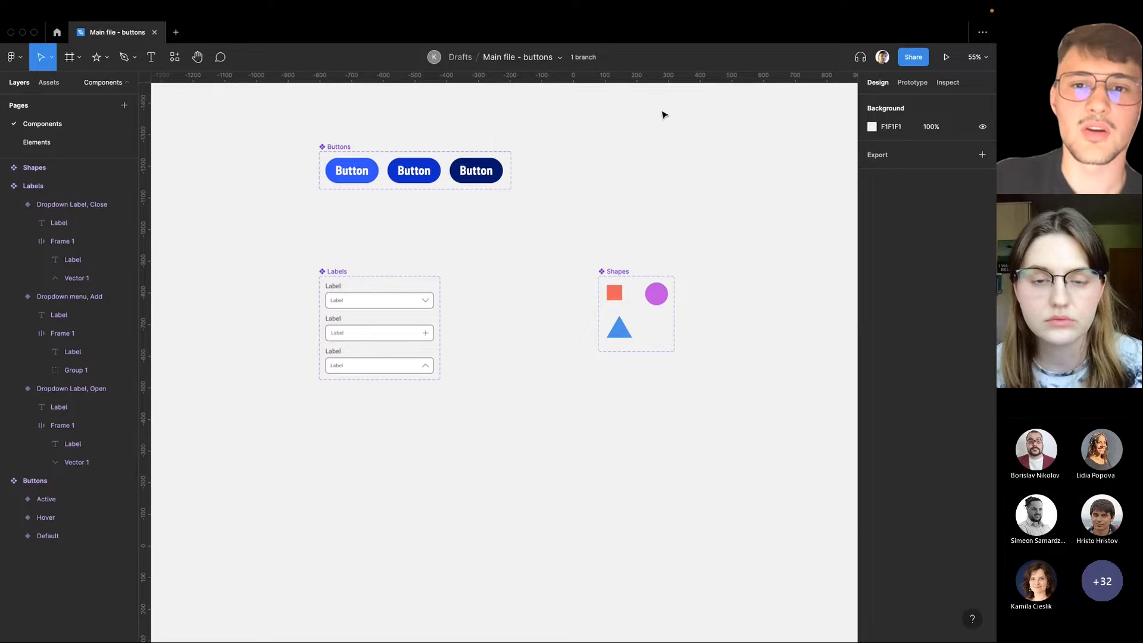
left_click(561, 63)
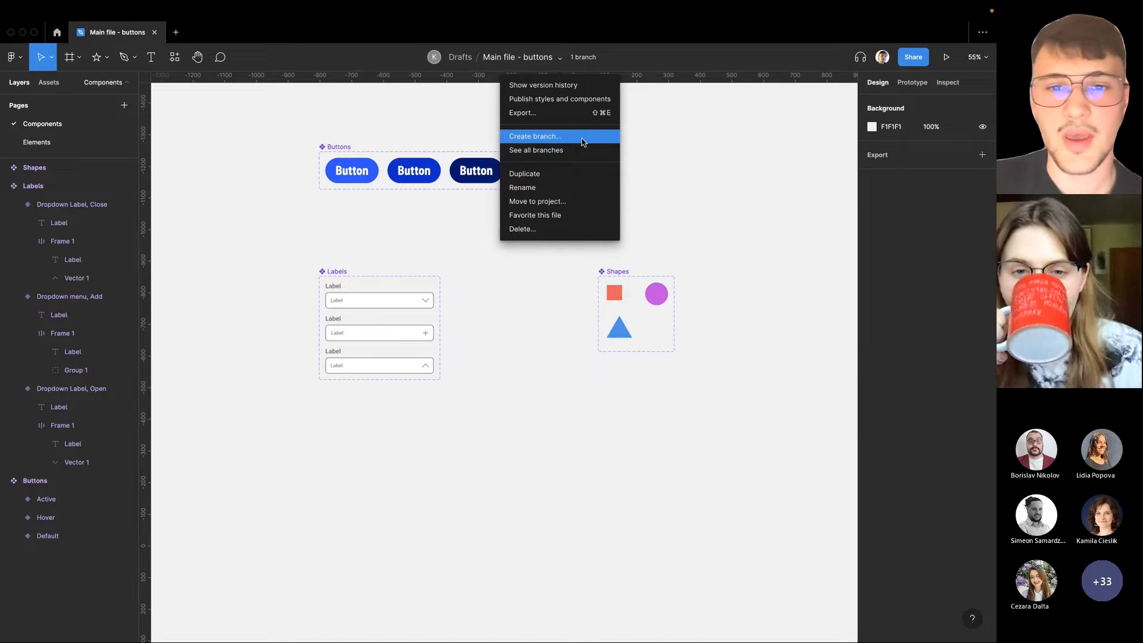
left_click(561, 138)
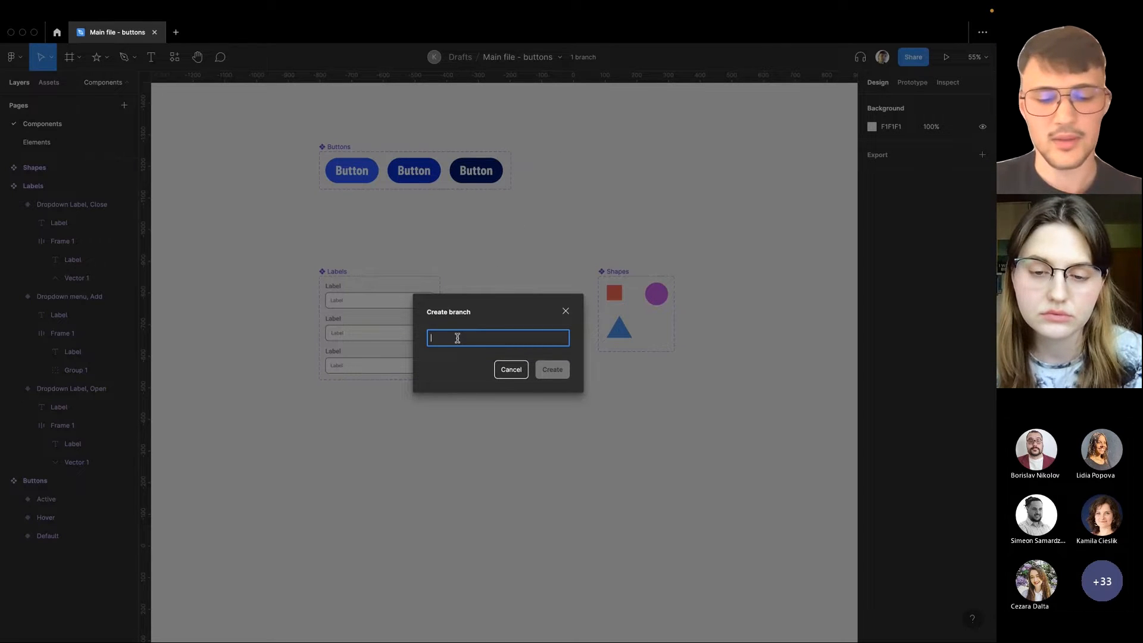
type("New")
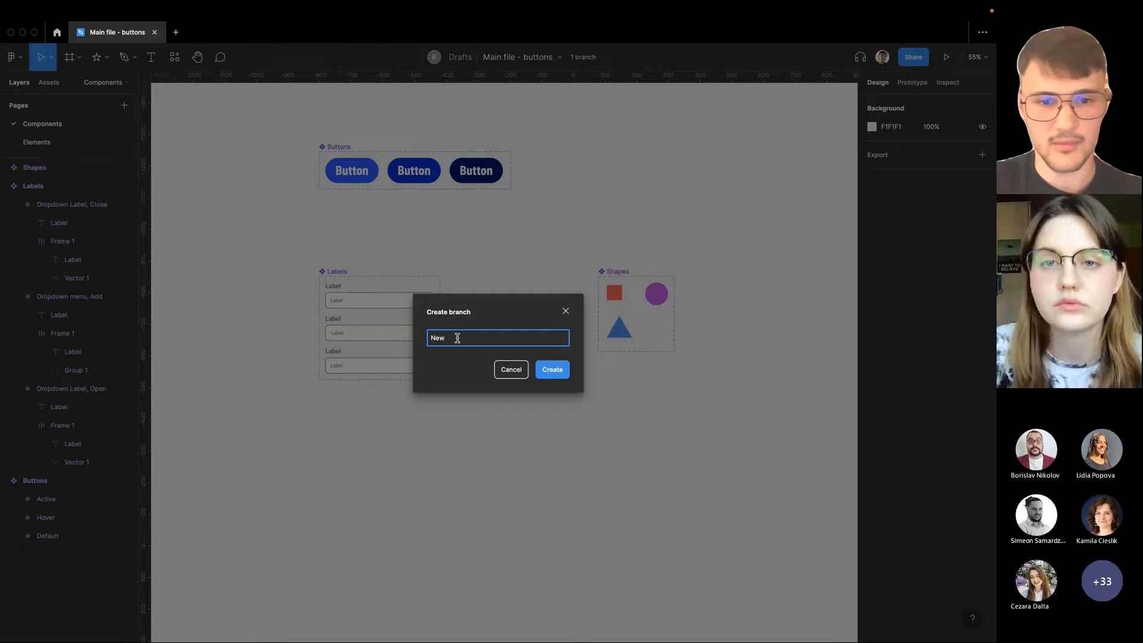
left_click(552, 370)
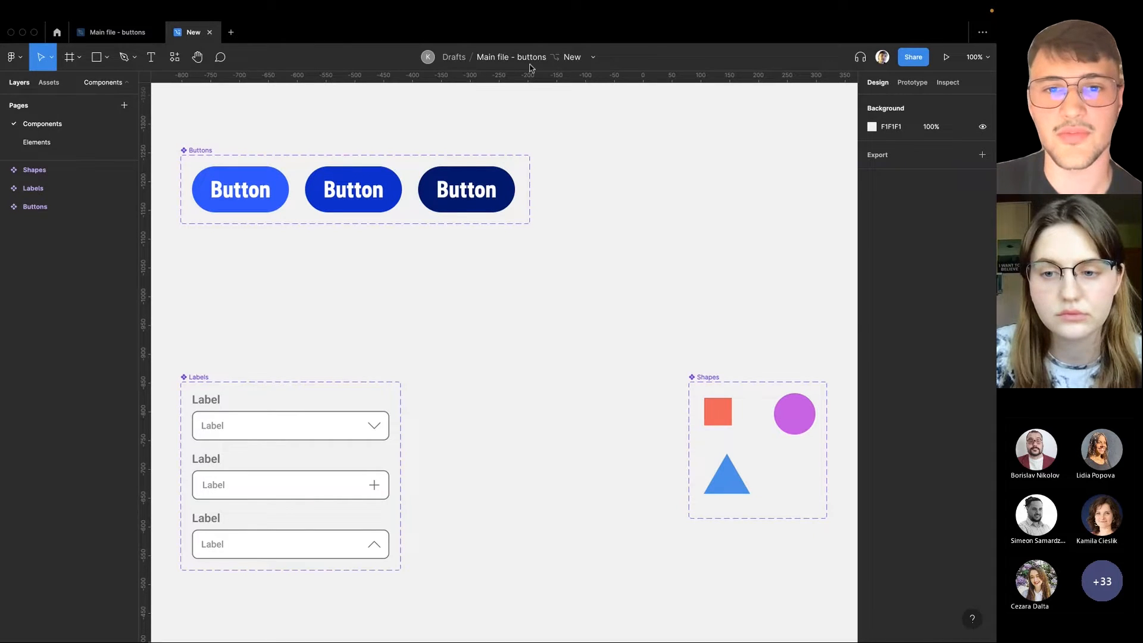
In the New branch, copy all components from the Elements page and paste them beside the component sets on the Components page
left_click(119, 33)
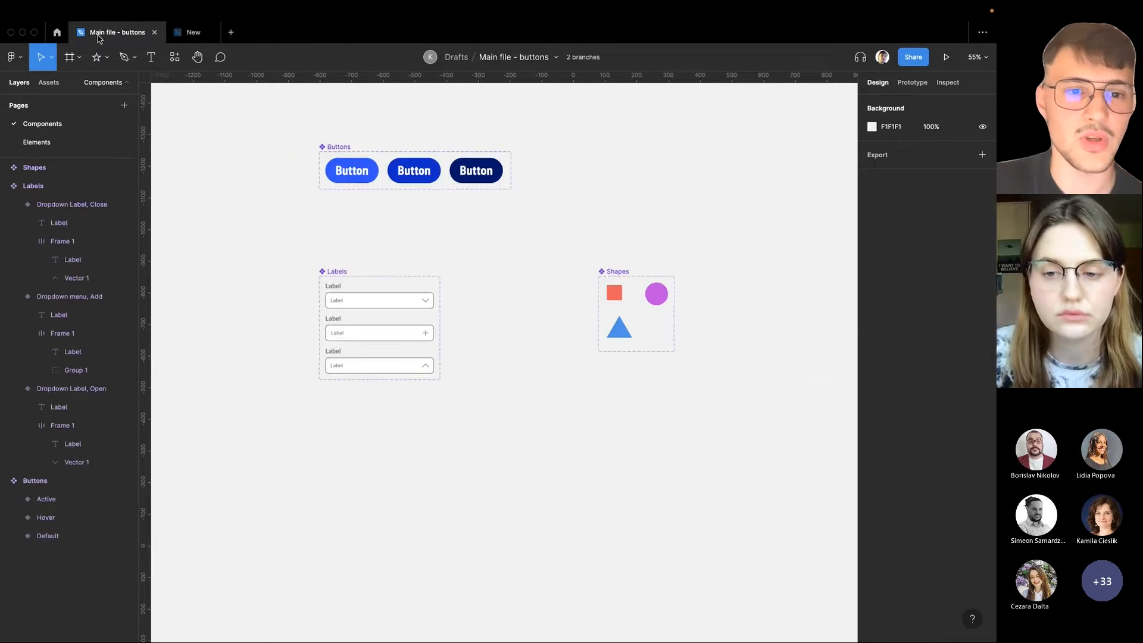
left_click(192, 34)
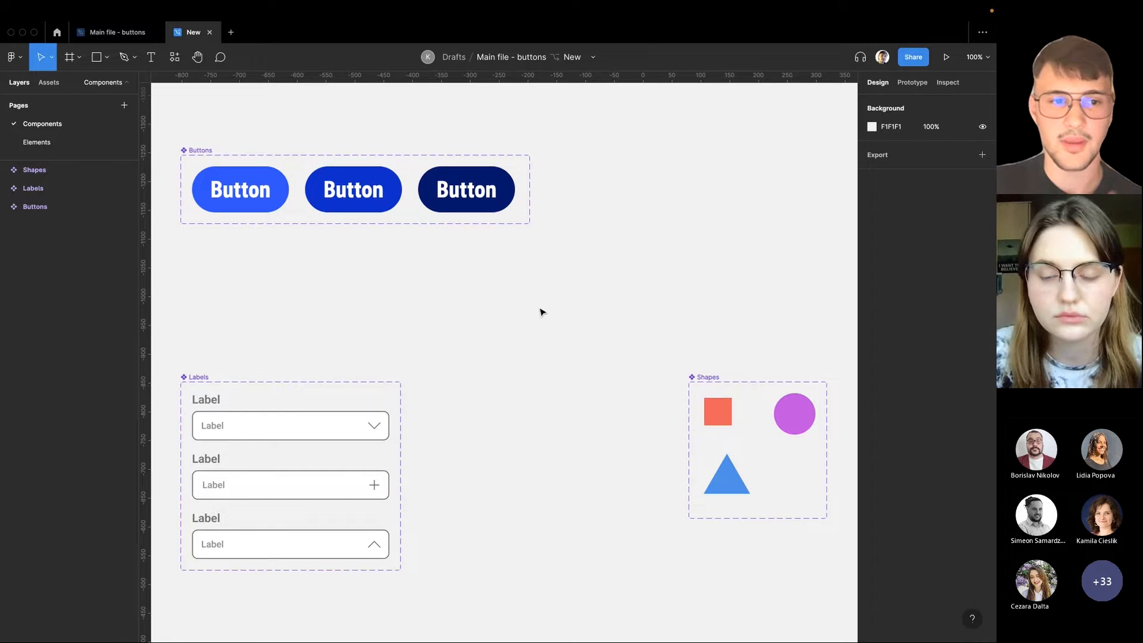
left_click(100, 147)
scroll(276, 320, "down", 5)
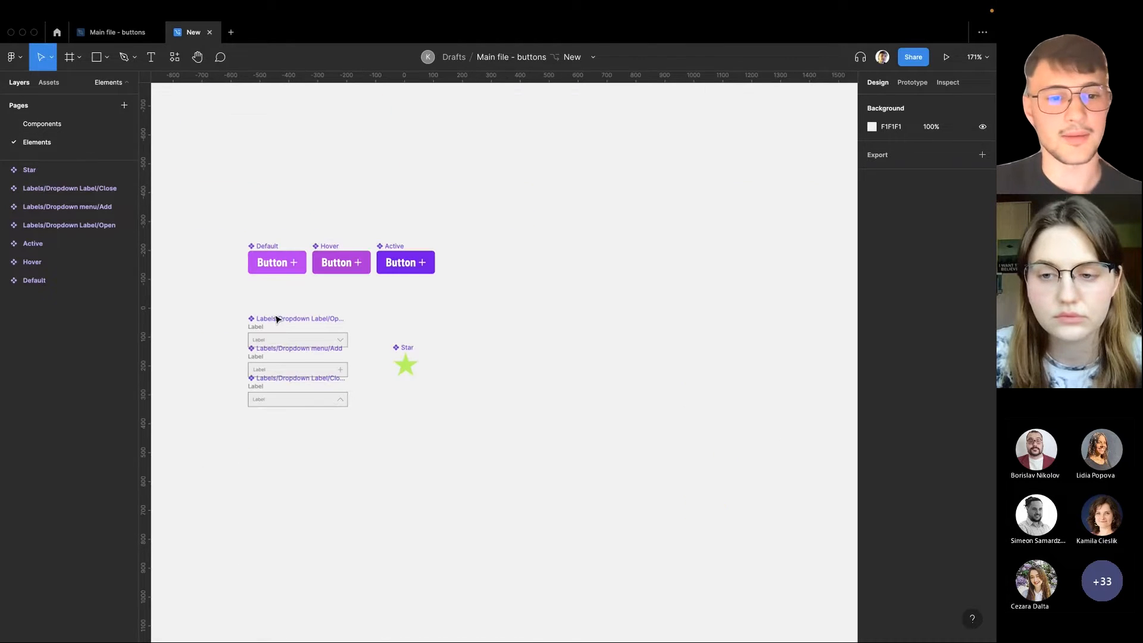
left_click_drag(220, 218, 584, 495)
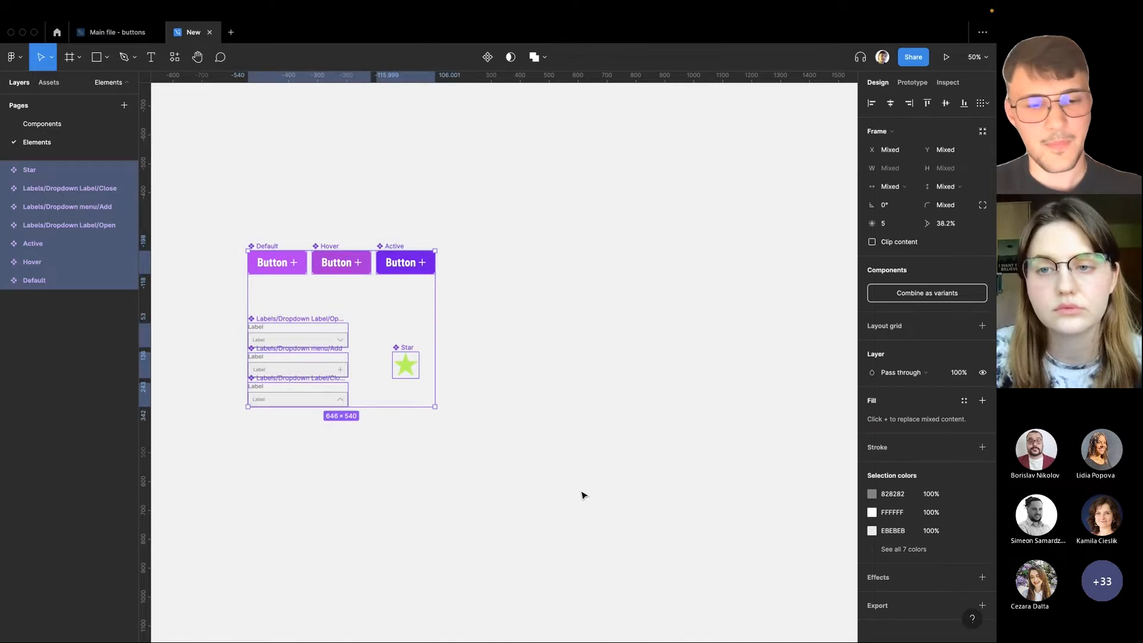
left_click(92, 124)
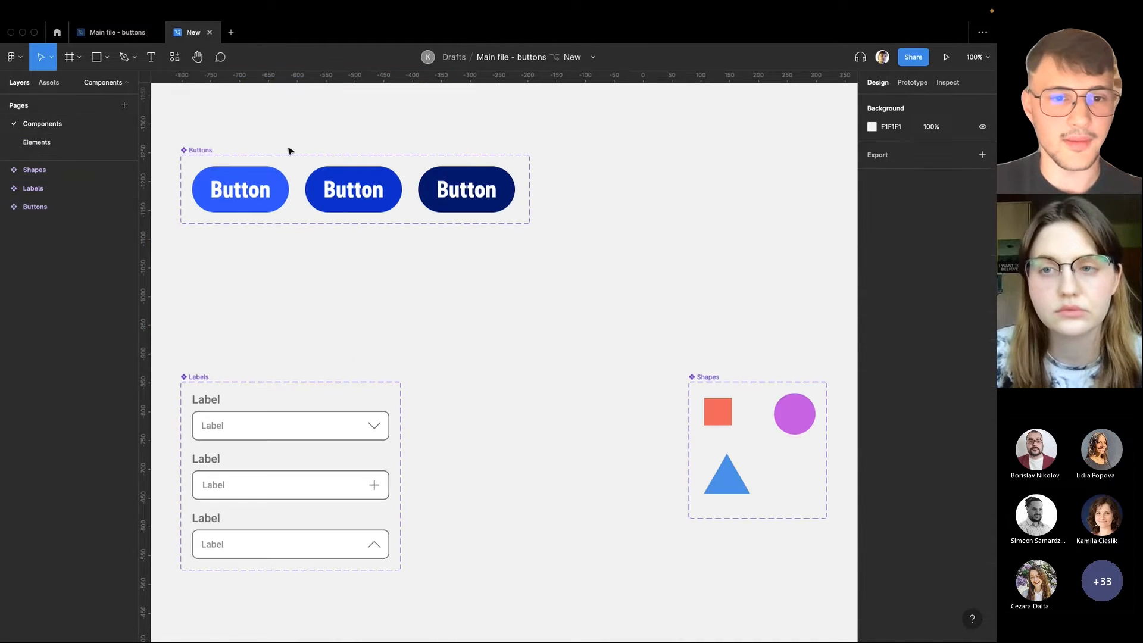
scroll(471, 278, "down", 5)
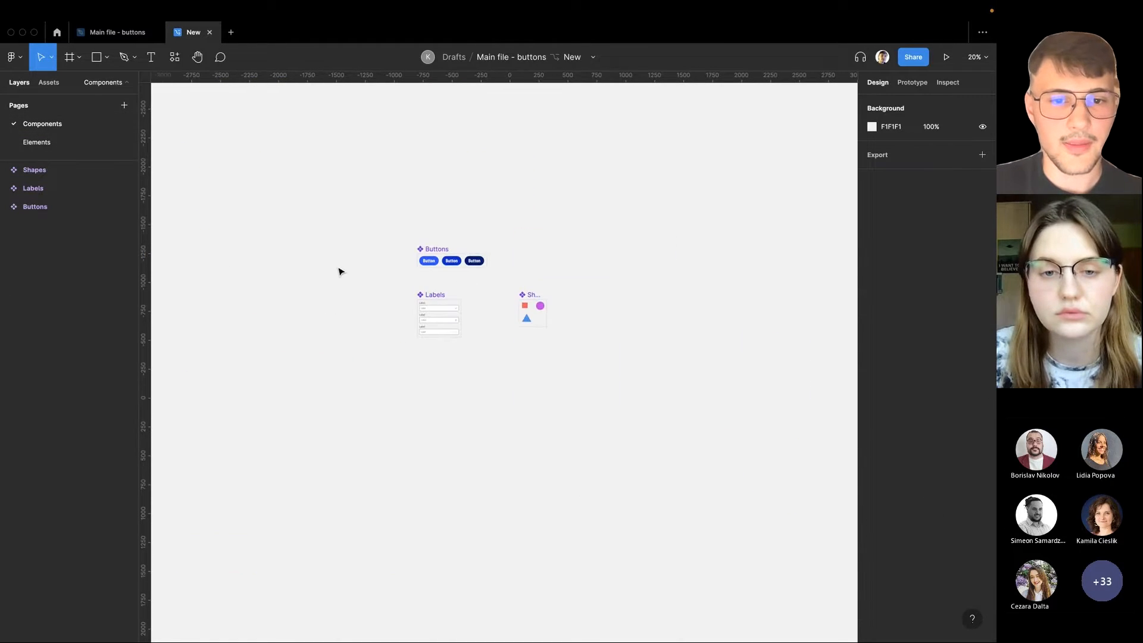
scroll(339, 271, "up", 4)
key("super+v")
left_click_drag(483, 285, 334, 283)
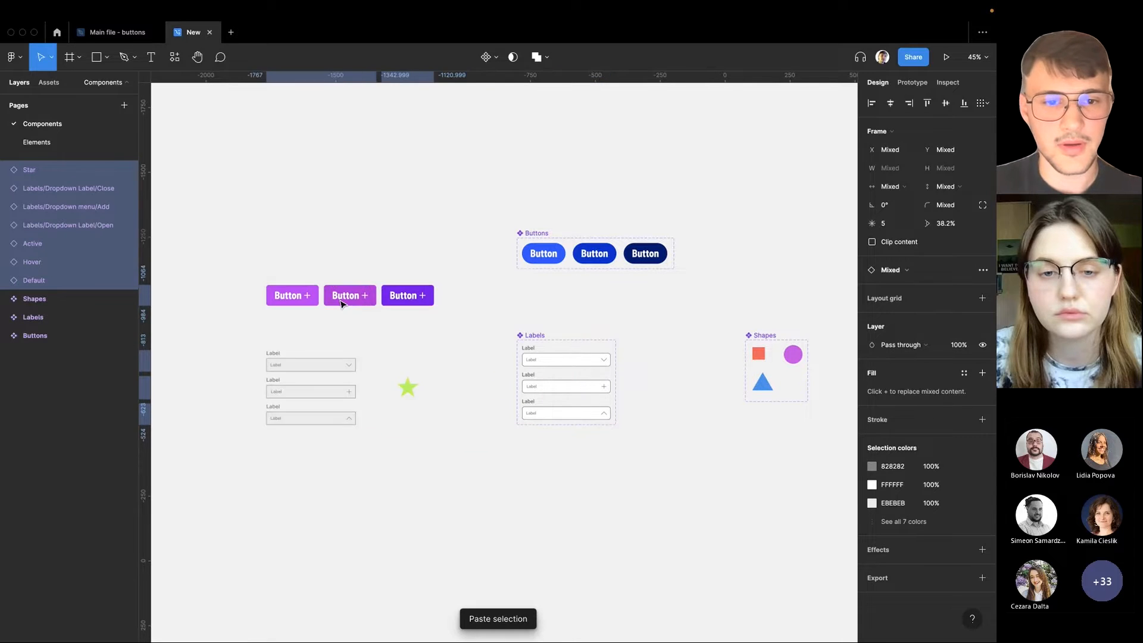
Enlarge the Buttons component set to about 800 × 233 and place the three pasted purple buttons inside it as a second row
left_click(306, 252)
left_click(548, 231)
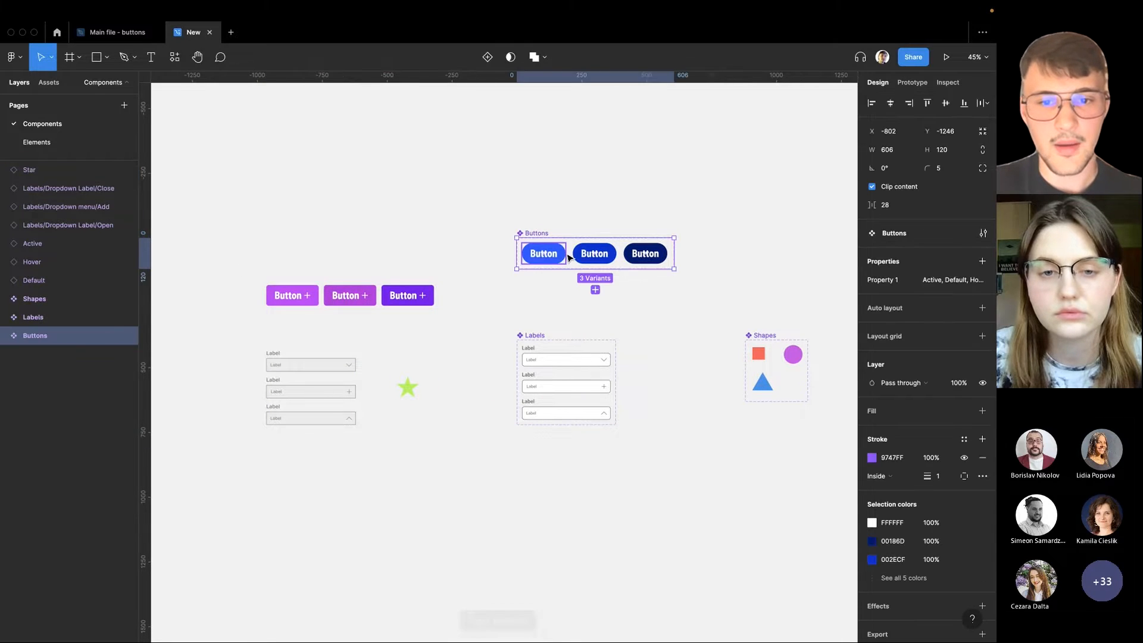
left_click_drag(595, 268, 596, 298)
left_click_drag(676, 276, 725, 276)
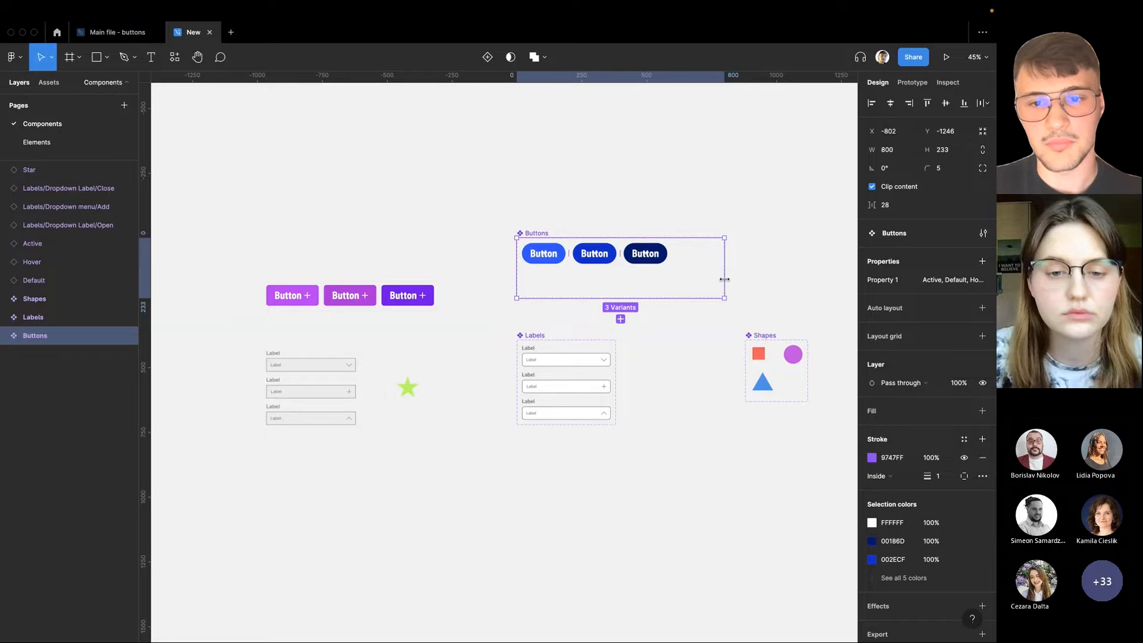
left_click(357, 258)
left_click_drag(244, 263, 425, 299)
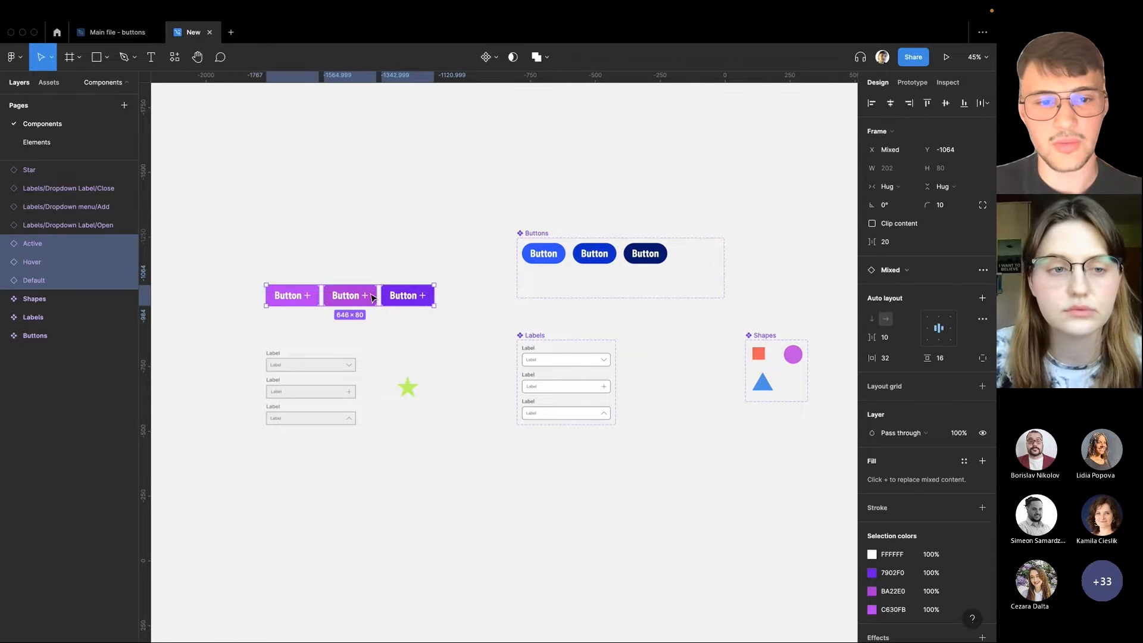
left_click_drag(292, 296, 550, 278)
left_click(392, 284)
Widen the Labels component set and place the three pasted grey dropdown labels inside it as a second column
left_click(539, 337)
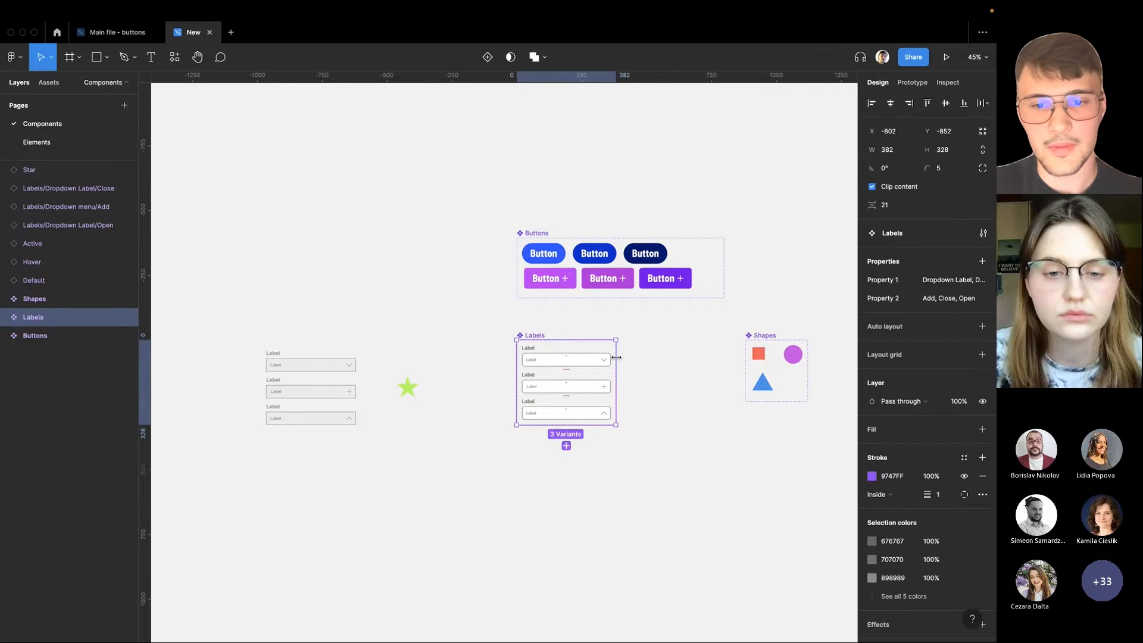
left_click_drag(616, 357, 722, 358)
left_click_drag(255, 337, 360, 425)
left_click_drag(286, 393, 640, 385)
left_click(370, 313)
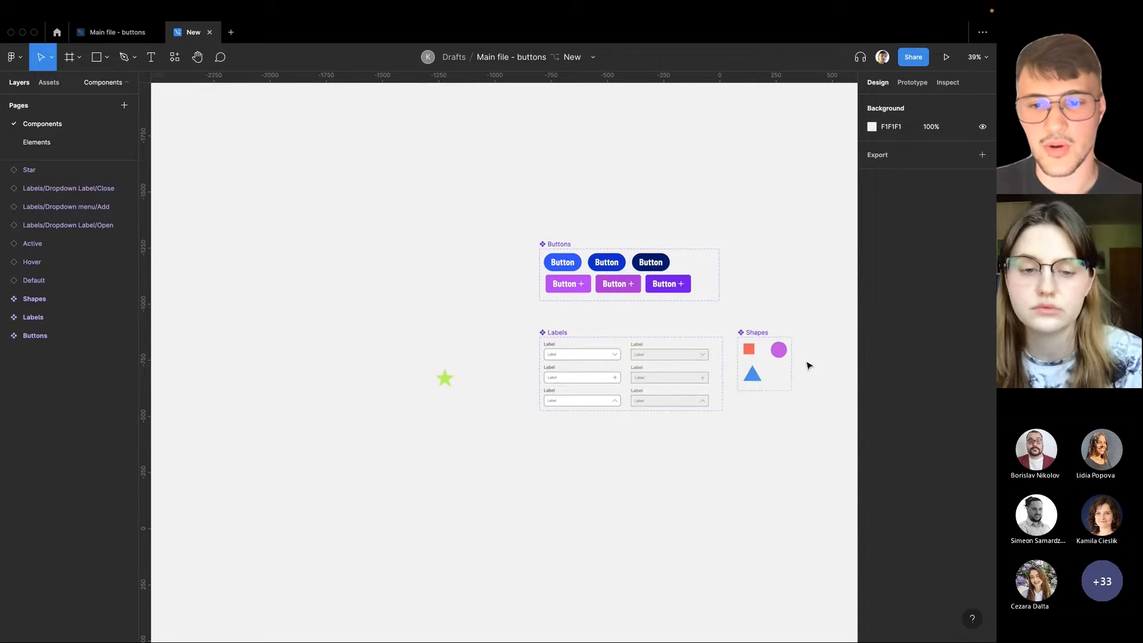
Widen the Shapes component set slightly and place the pasted green star inside it, beside the blue triangle
scroll(554, 350, "up", 2)
scroll(421, 331, "down", 3)
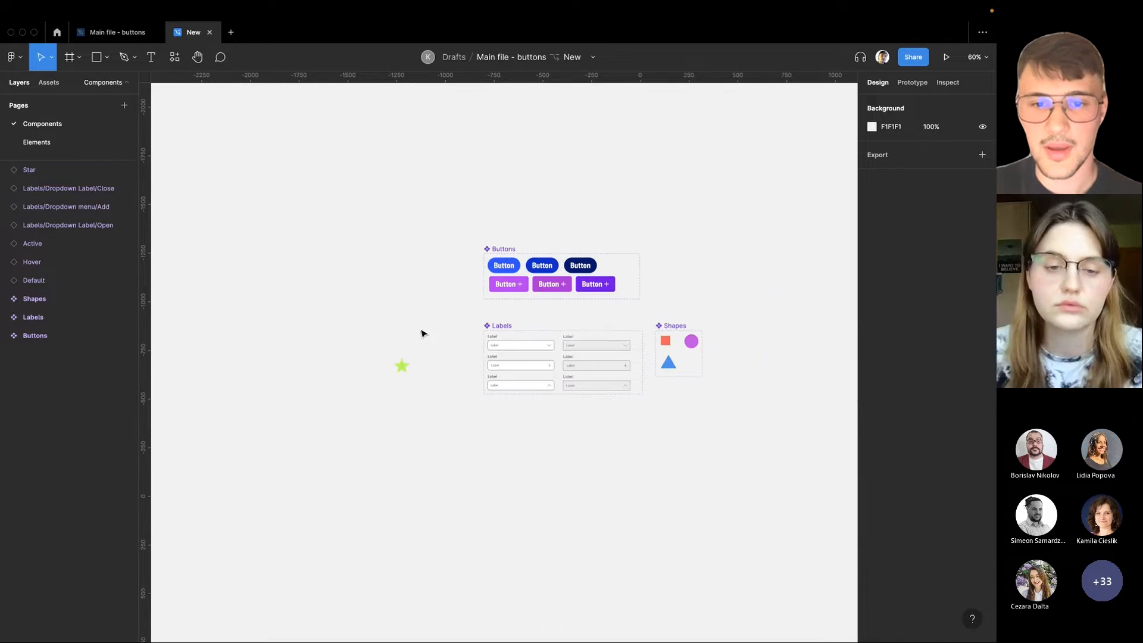
right_click(661, 349)
key("Escape")
left_click(697, 386)
scroll(698, 386, "up", 5)
left_click(653, 314)
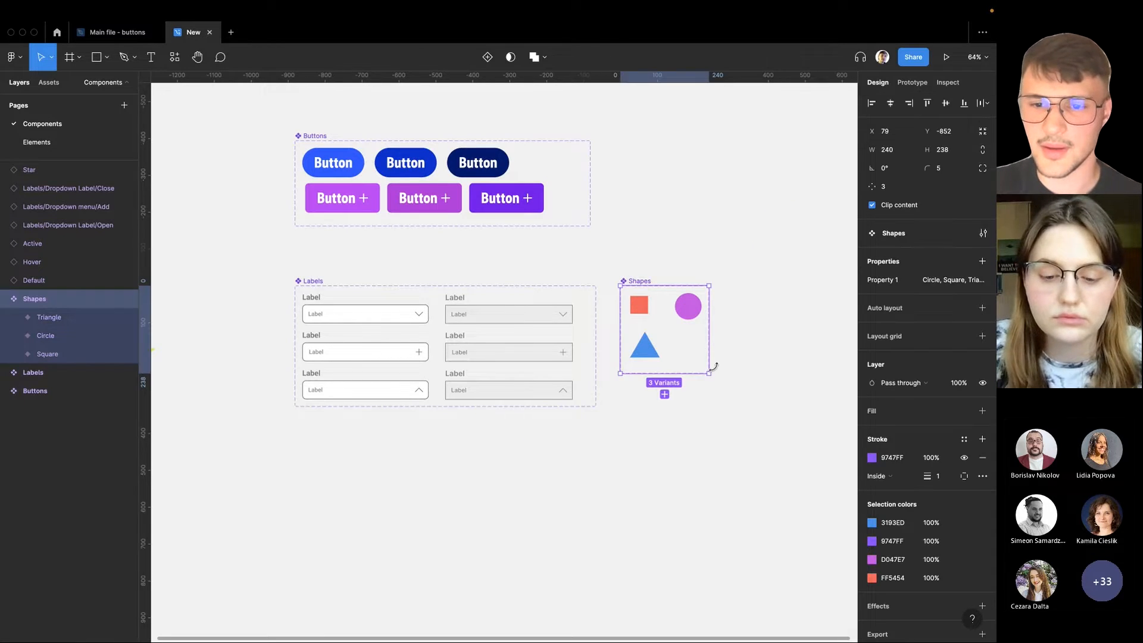
left_click(457, 262)
scroll(457, 262, "left", 3)
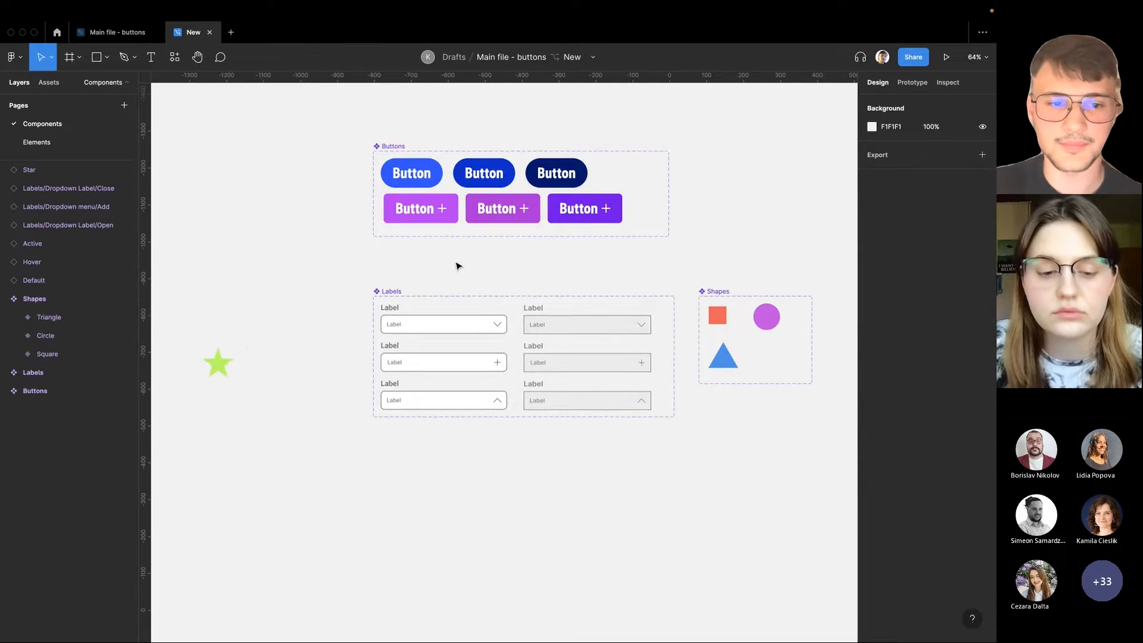
left_click_drag(207, 362, 676, 356)
left_click(651, 252)
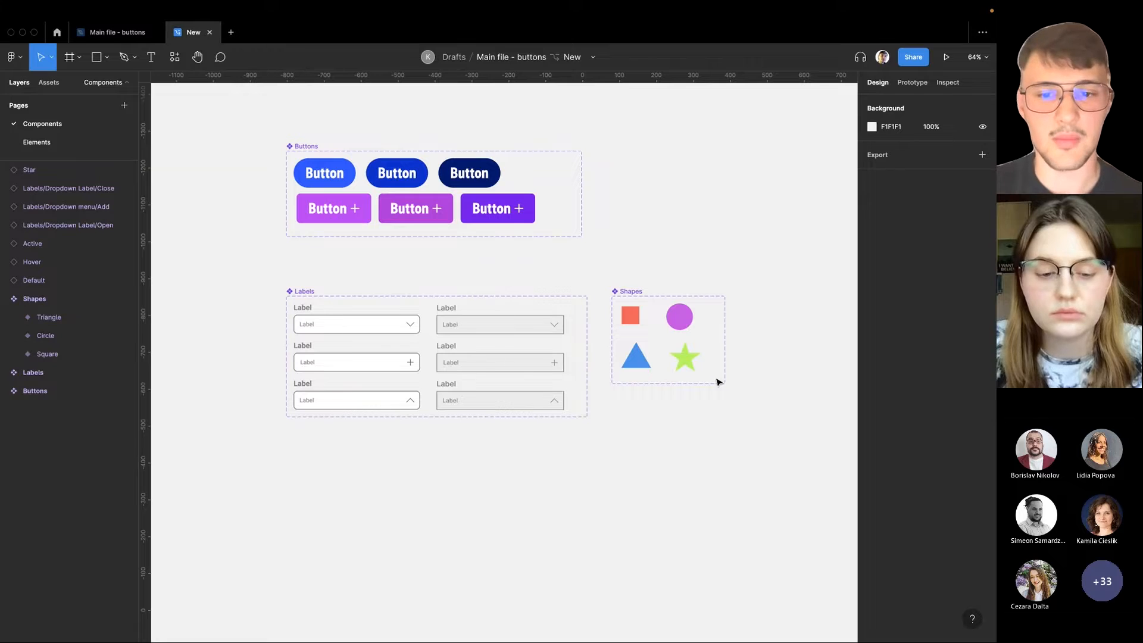
Open the review and merge overview for the New branch and check the list of possible reviewers without adding any
left_click(594, 58)
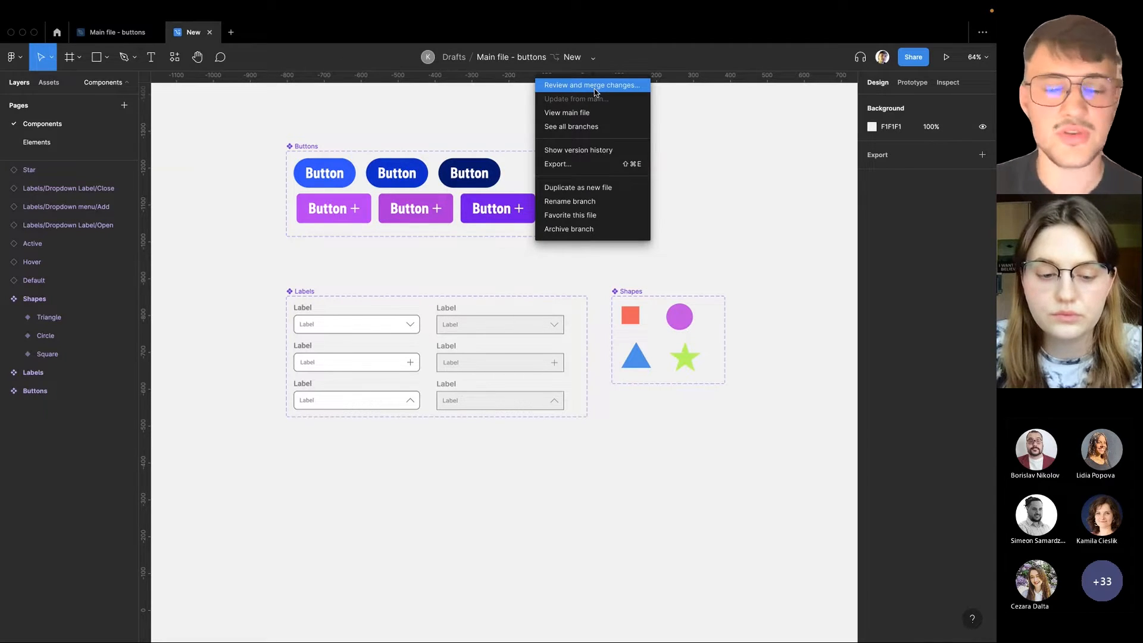
left_click(596, 89)
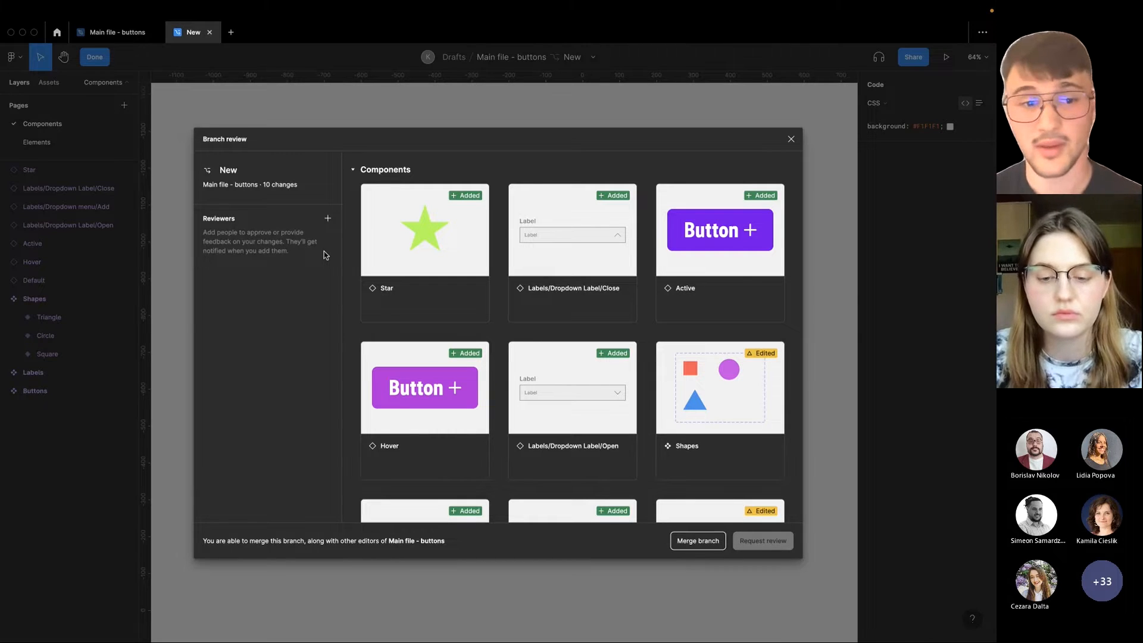
left_click(328, 218)
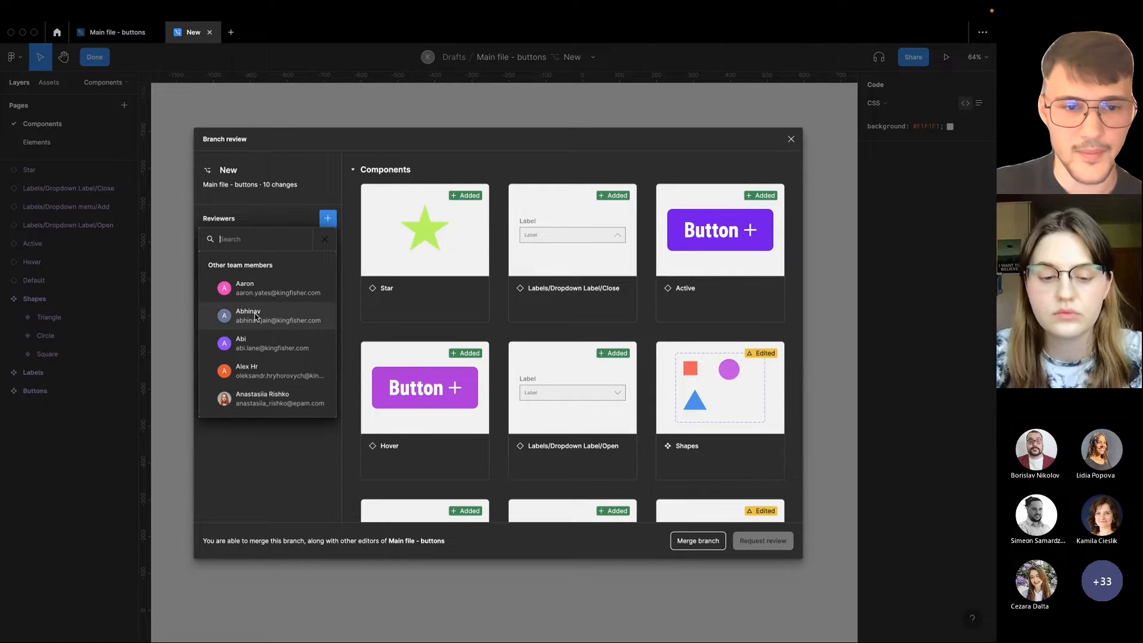
left_click(352, 292)
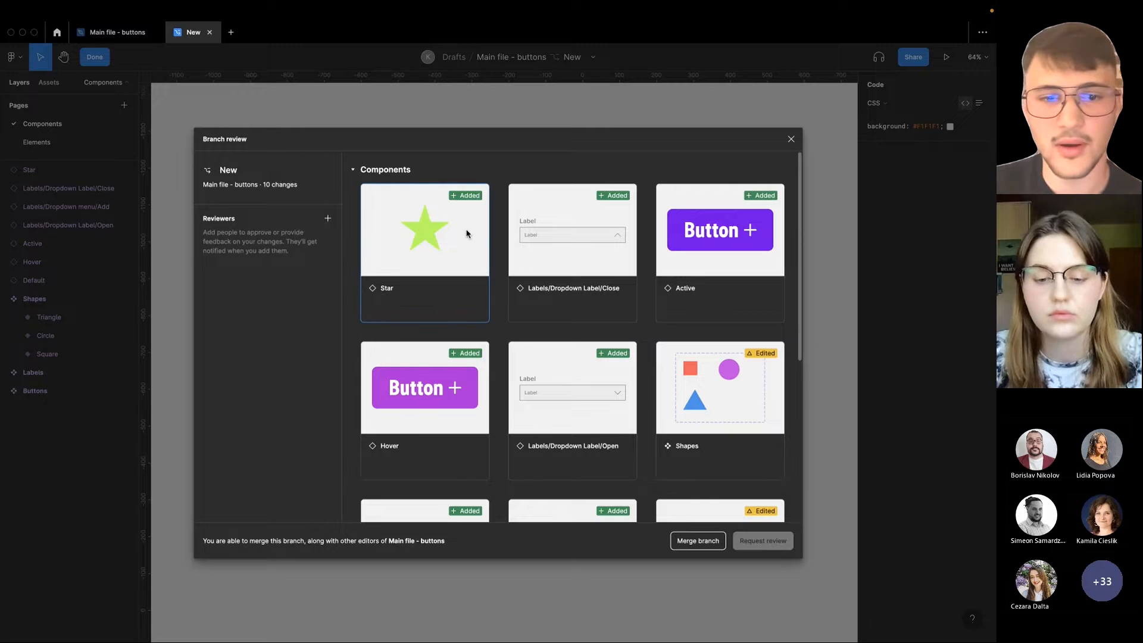
Examine the added and edited components listed in the branch review
scroll(467, 233, "down", 1)
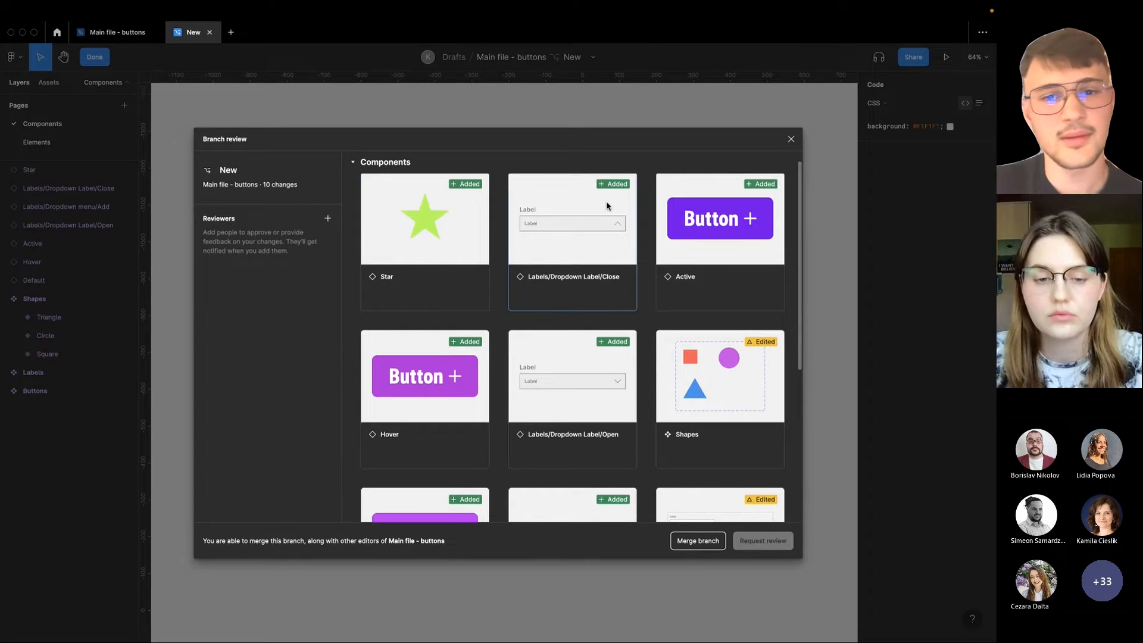
scroll(729, 357, "down", 2)
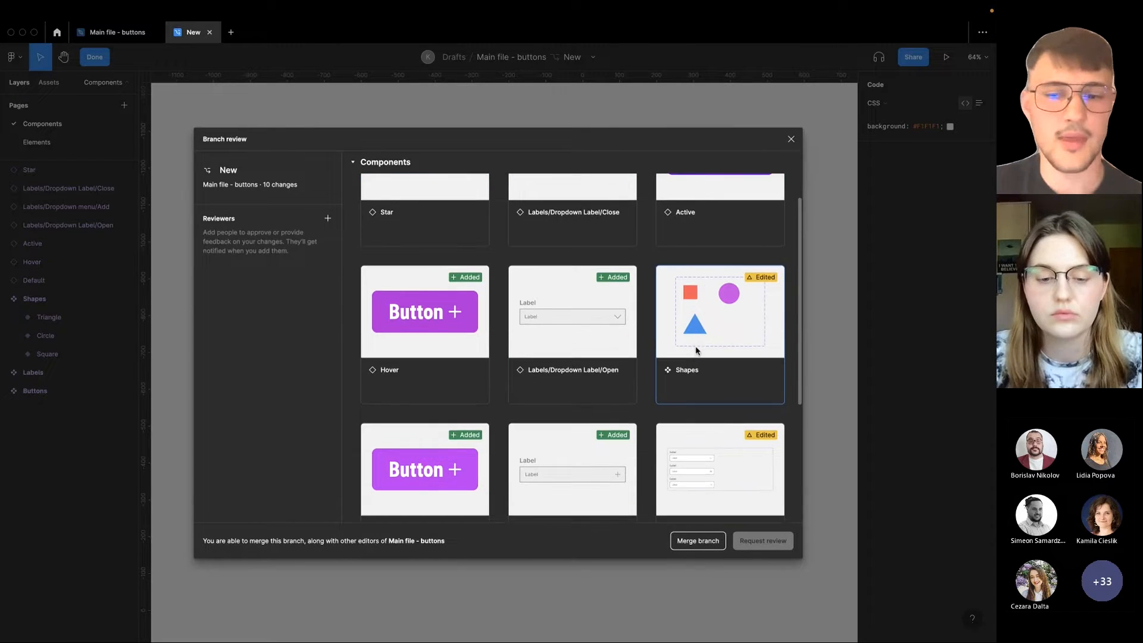
scroll(732, 347, "down", 1)
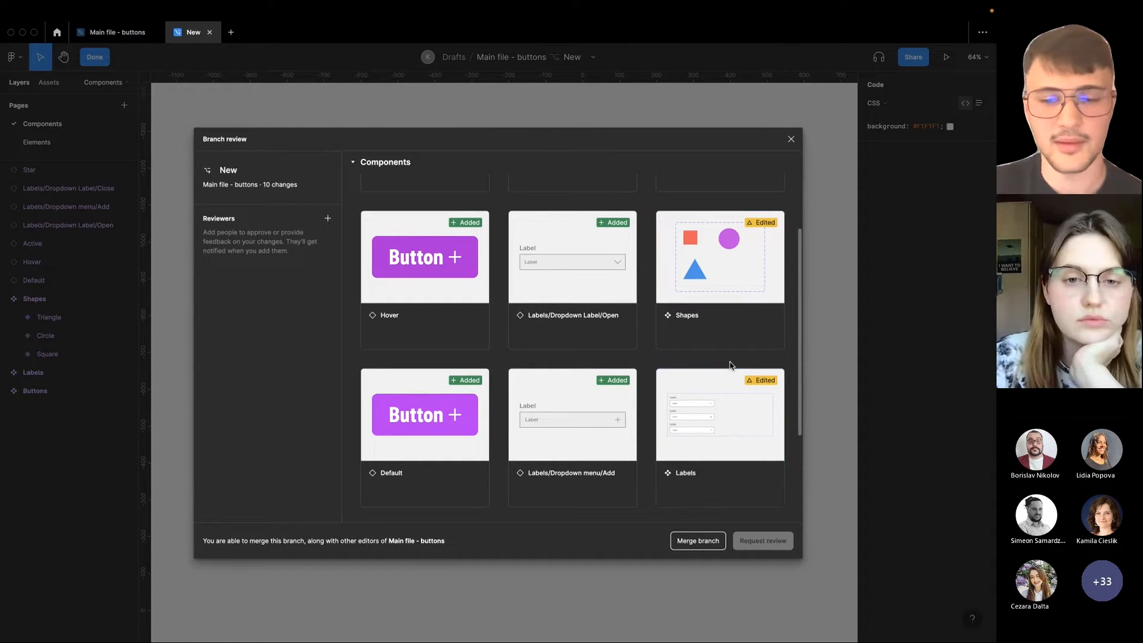
scroll(668, 485, "down", 4)
scroll(646, 462, "up", 6)
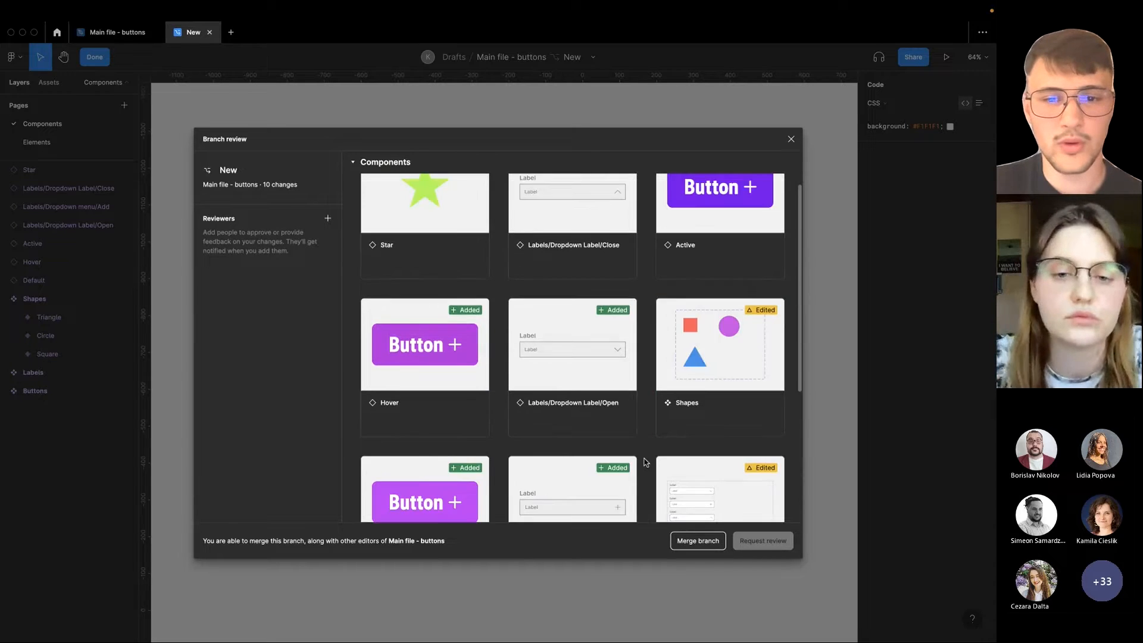
scroll(646, 462, "up", 1)
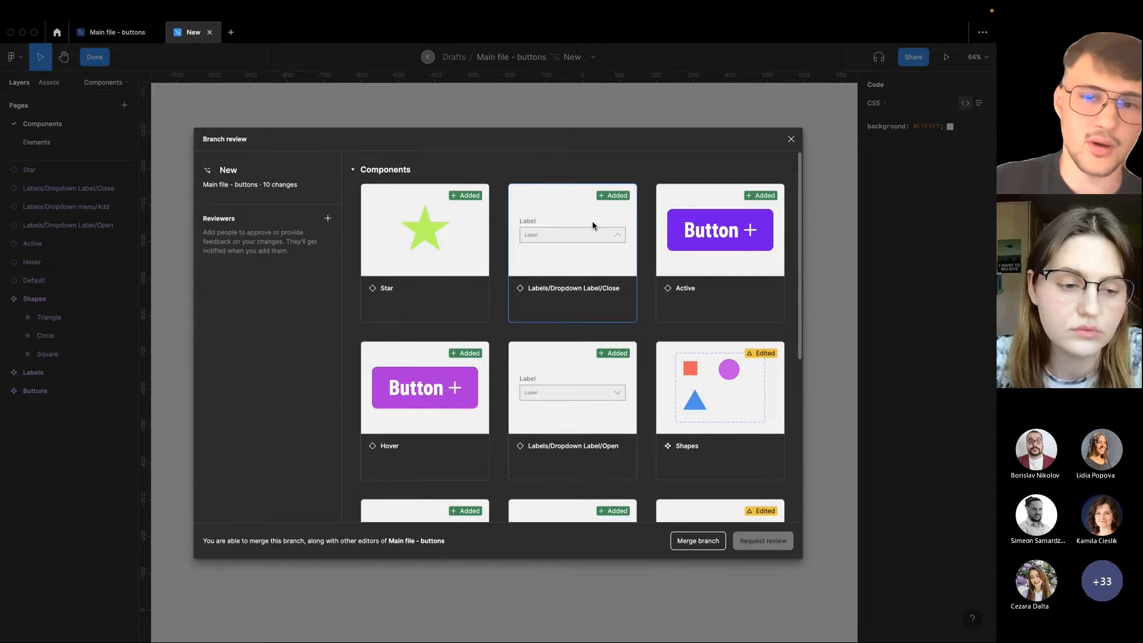
Compare the before and latest versions of the added Active button component, and return to the branch review overview
left_click(709, 260)
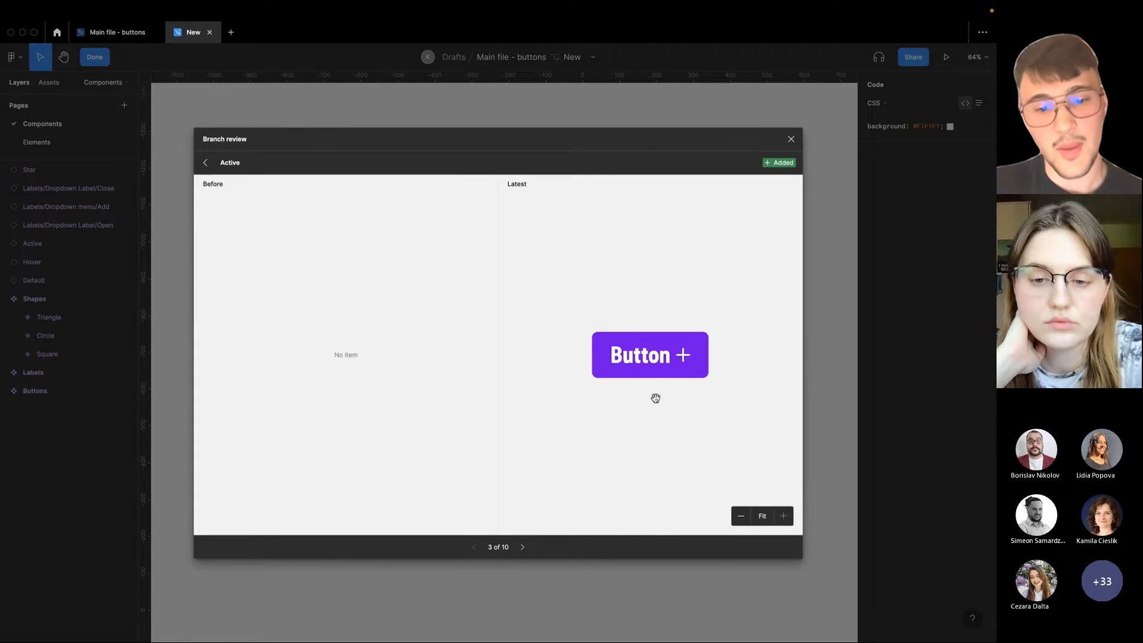
left_click(206, 163)
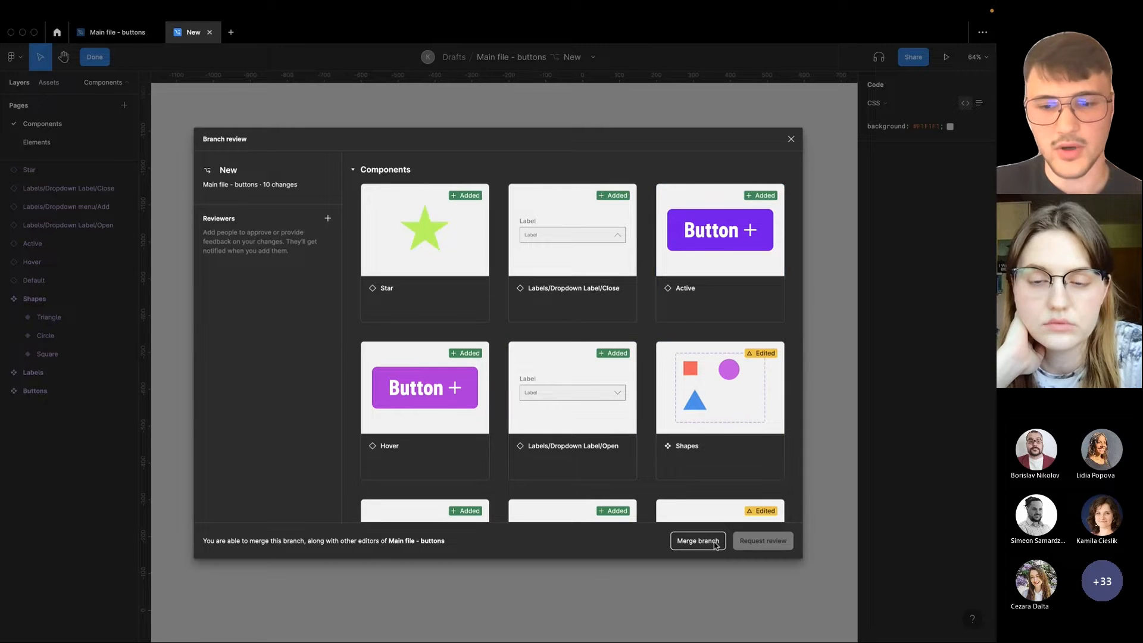
left_click(720, 250)
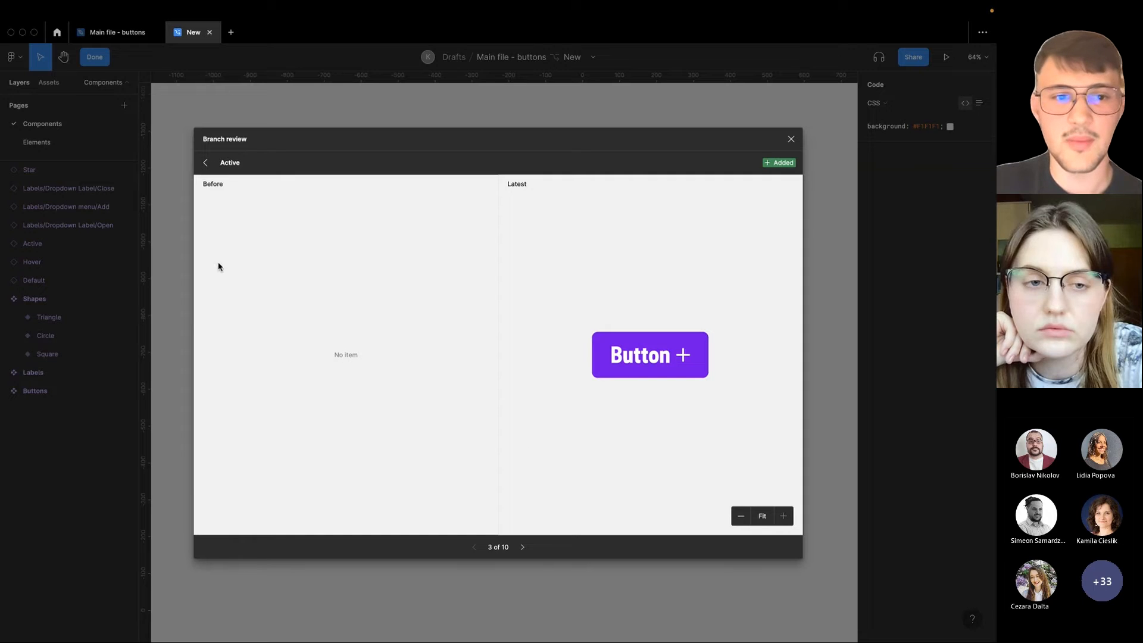
left_click(206, 163)
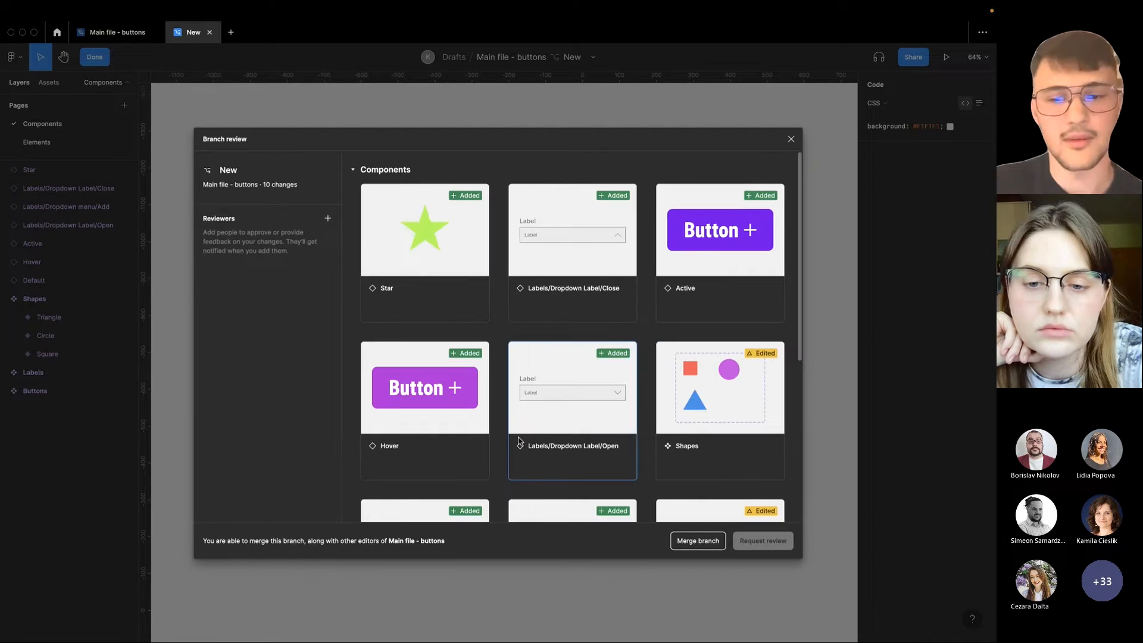
Merge the New branch into Main file - buttons and close the branch's file
scroll(645, 459, "down", 5)
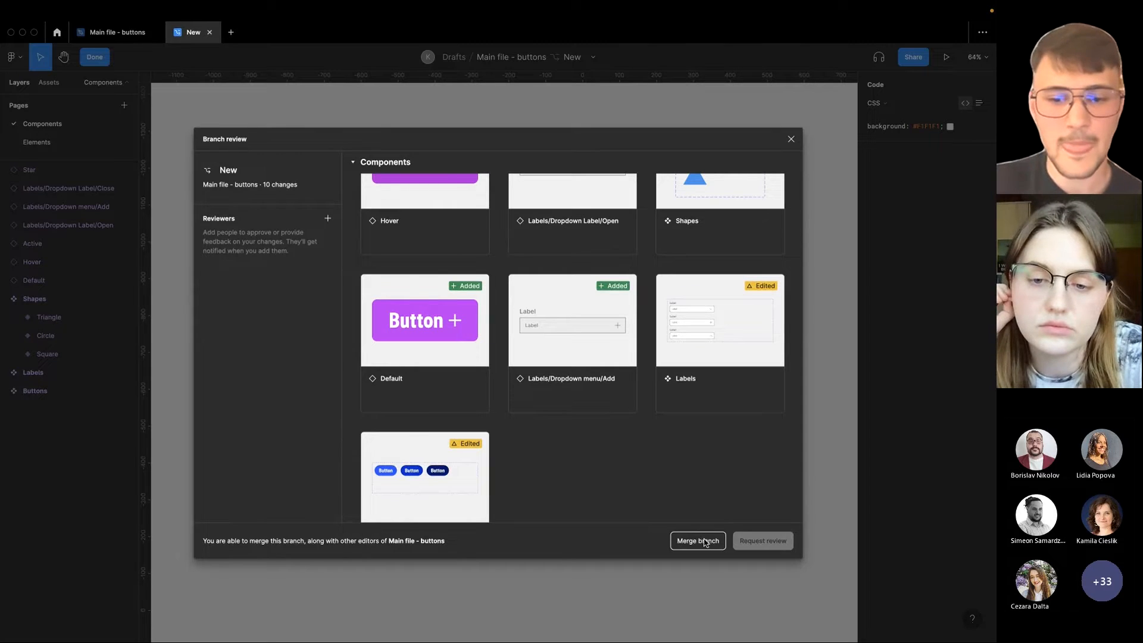
left_click(698, 540)
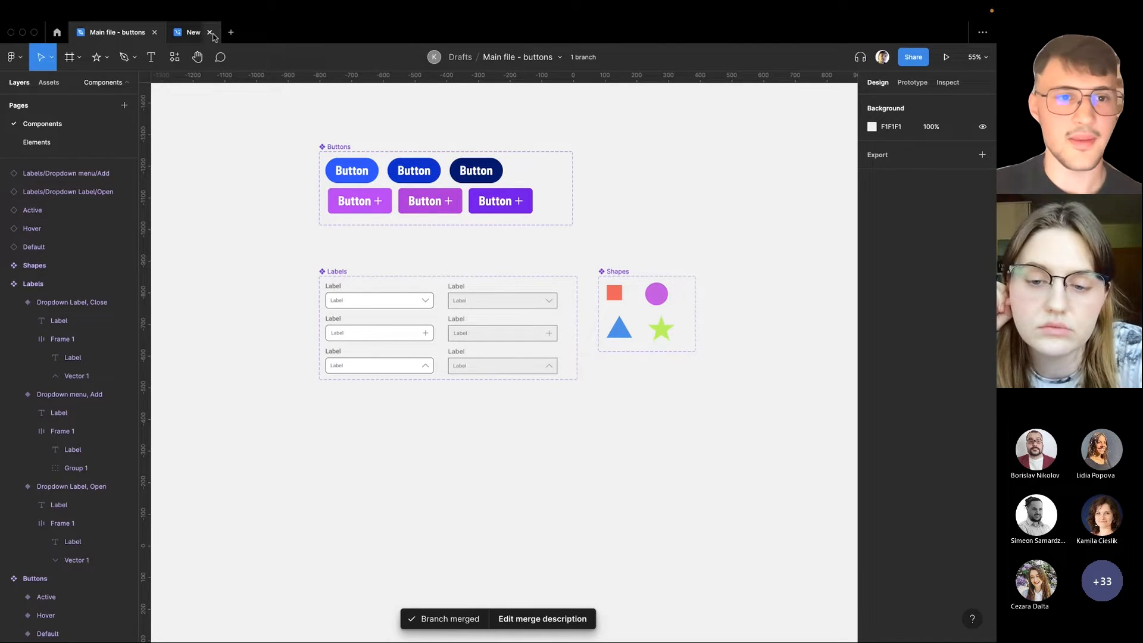
left_click(211, 32)
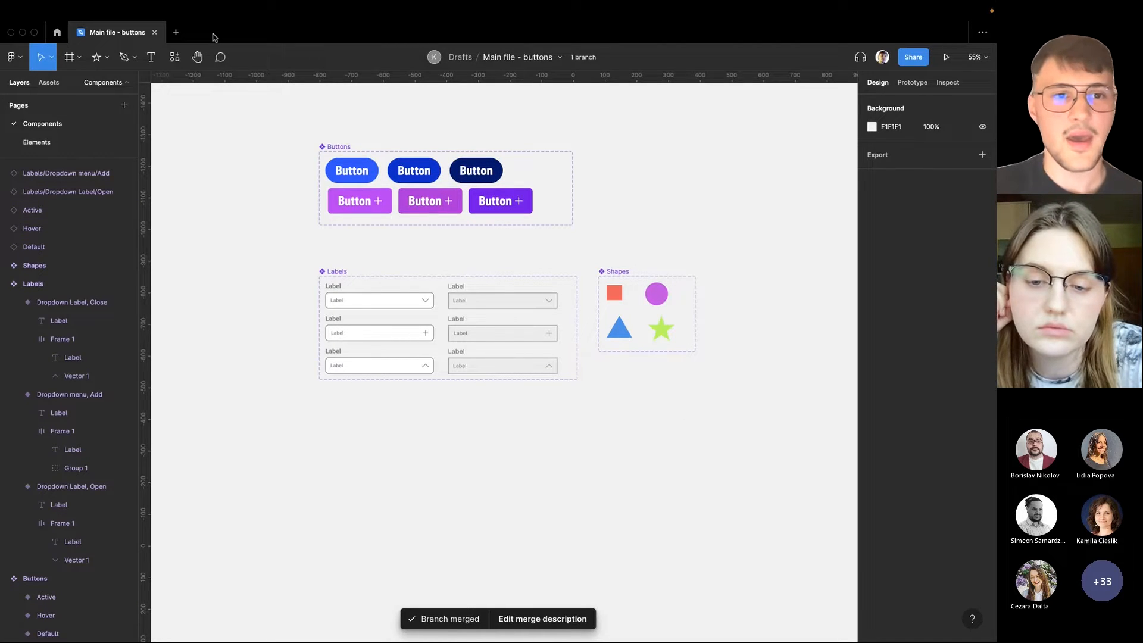
Show the main file's version history and look through its archived branches, closing the branch list when finished
left_click(561, 58)
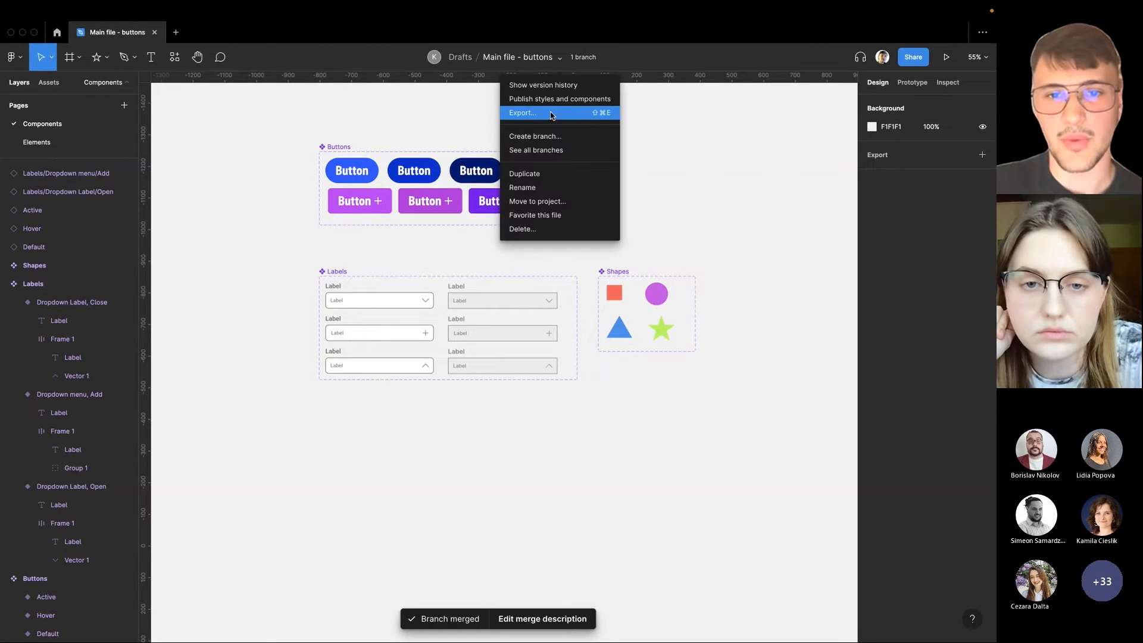
left_click(566, 87)
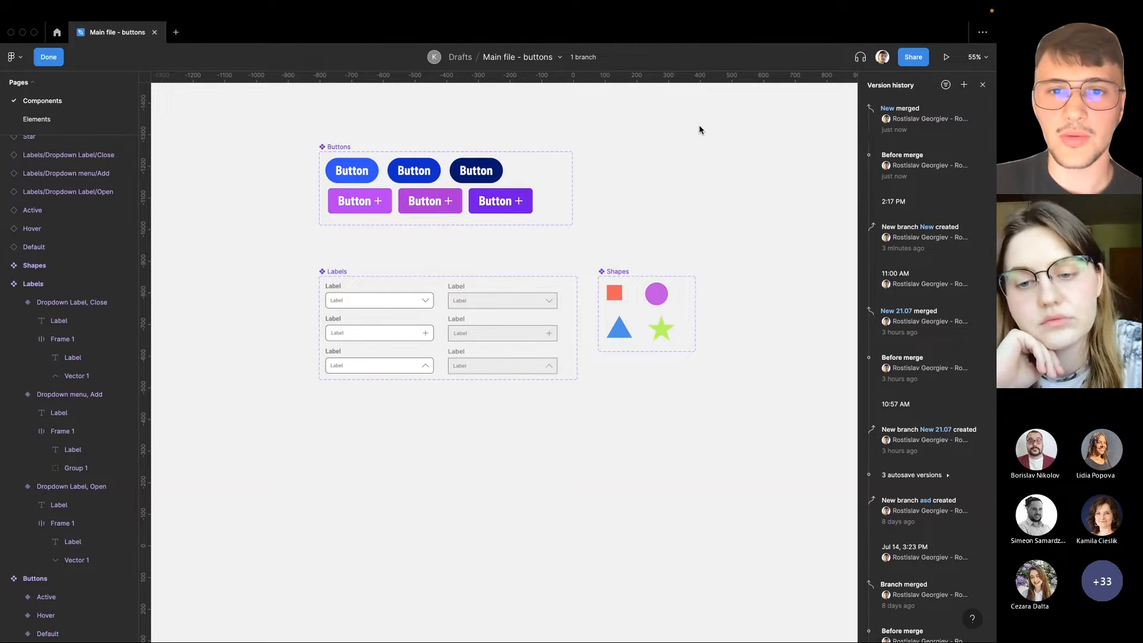
left_click(560, 57)
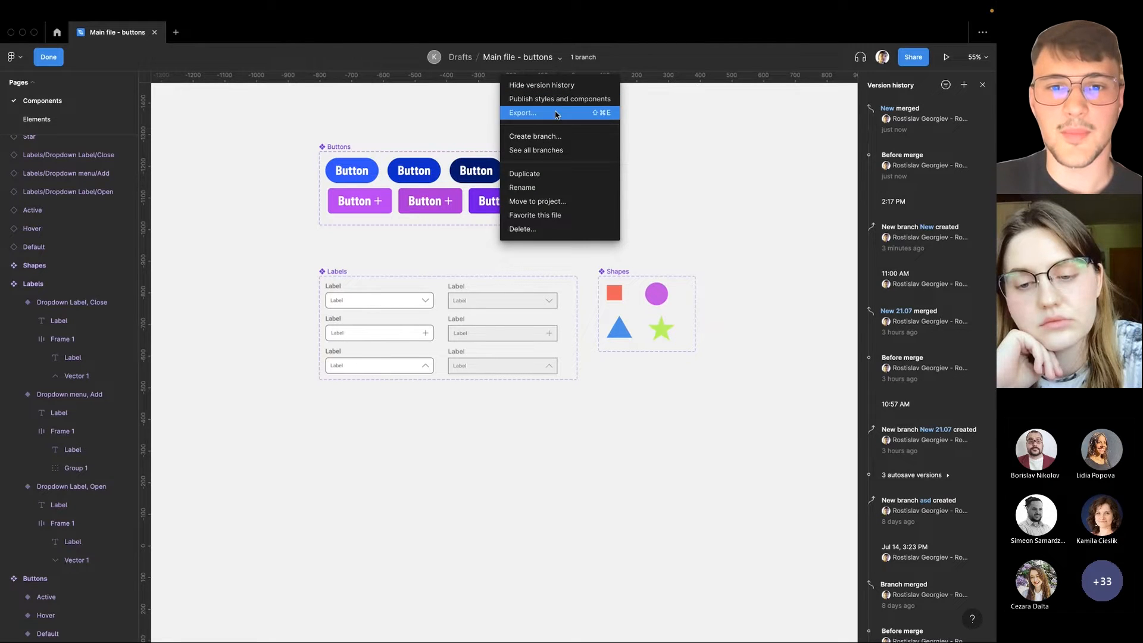
left_click(556, 156)
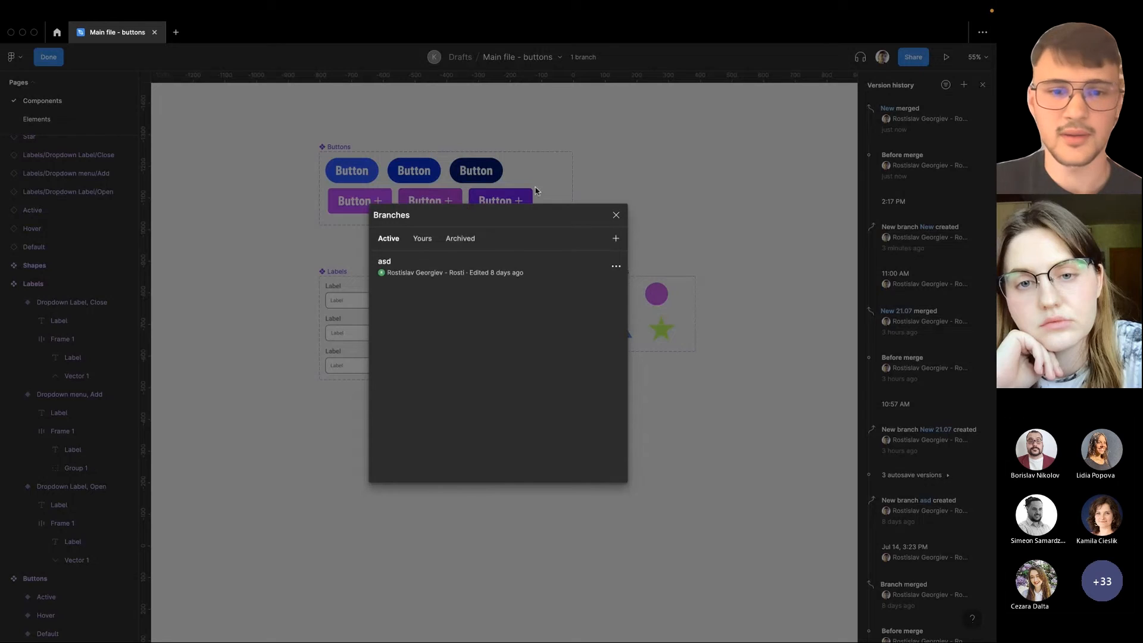
left_click(459, 238)
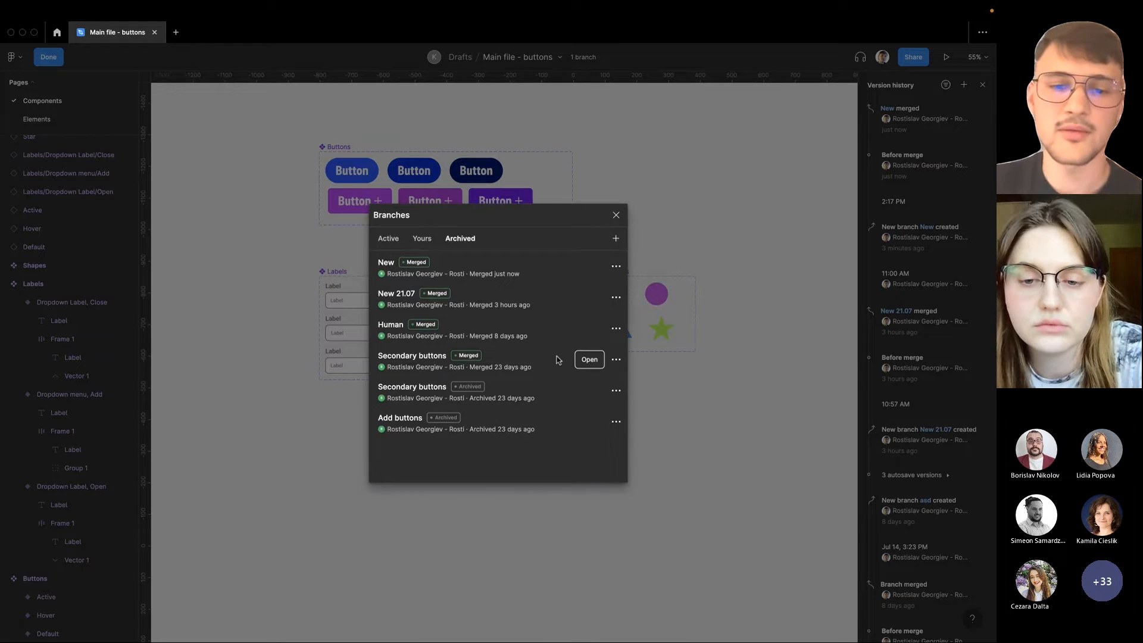
left_click(616, 215)
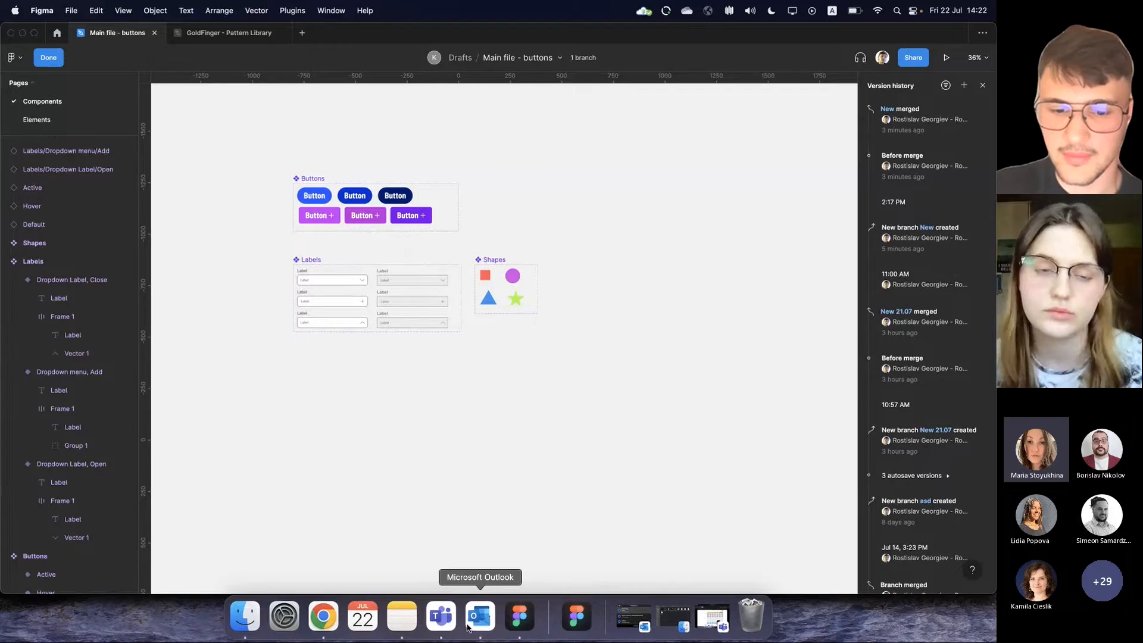
Switch to the Microsoft Teams meeting window
left_click(447, 621)
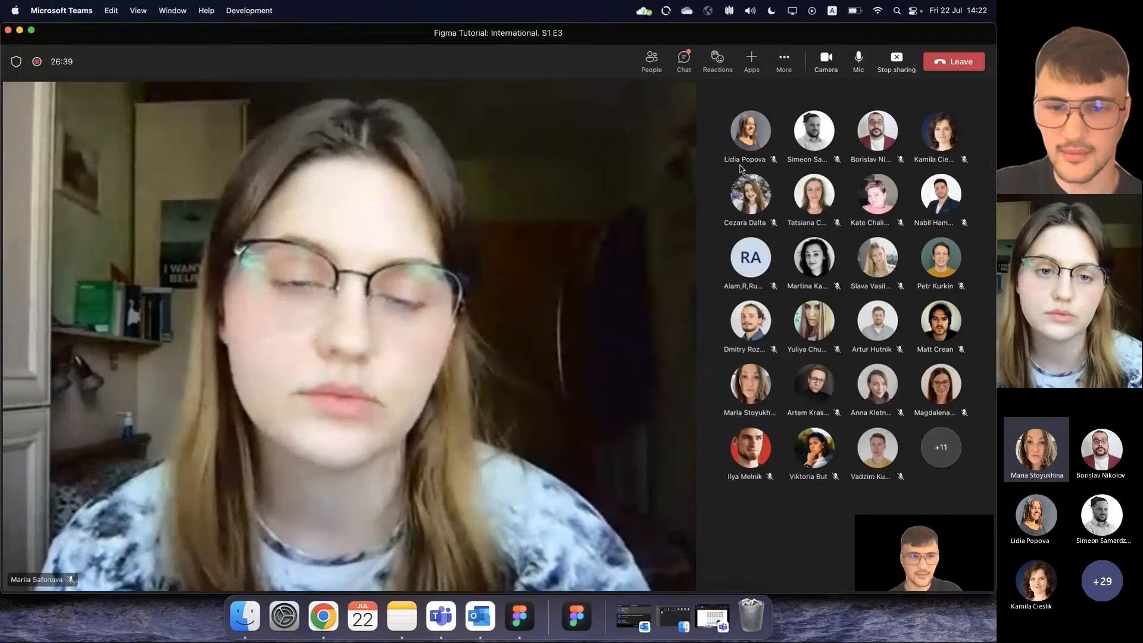